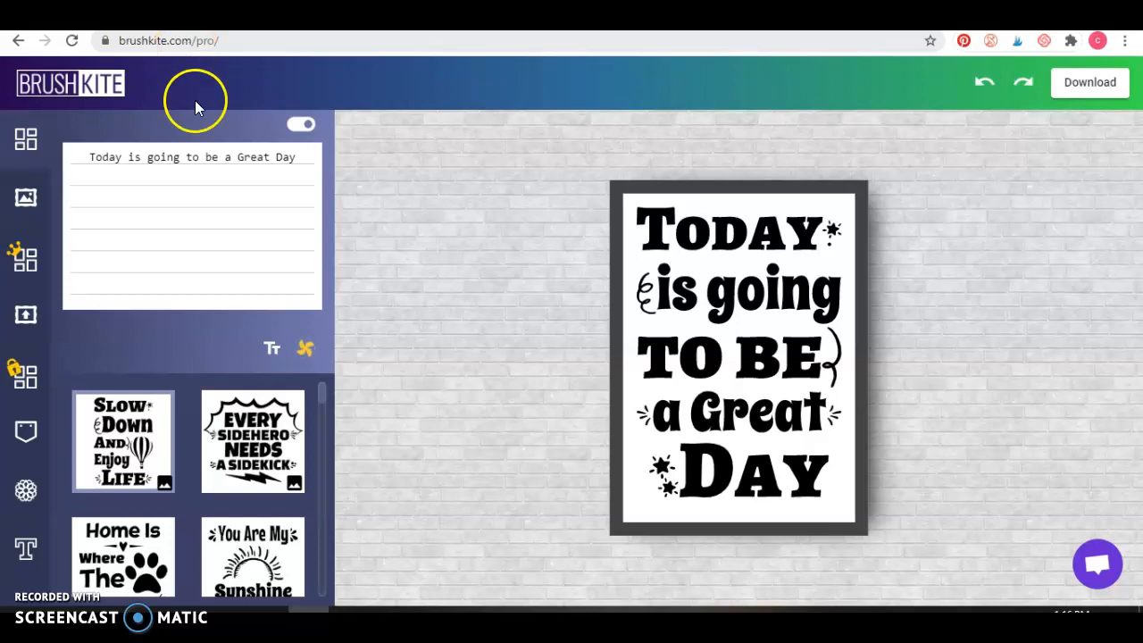
Look through the gallery of quote templates to see which layouts and styles are available.
left_click(476, 203)
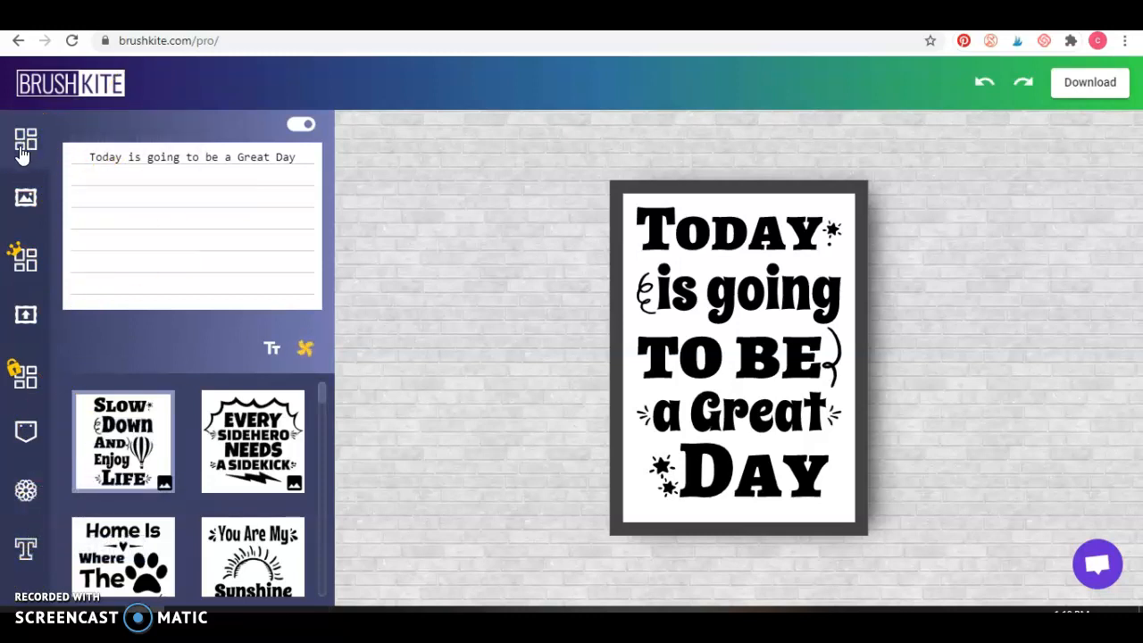
scroll(176, 405, "down", 1)
scroll(179, 402, "down", 3)
scroll(165, 212, "up", 1)
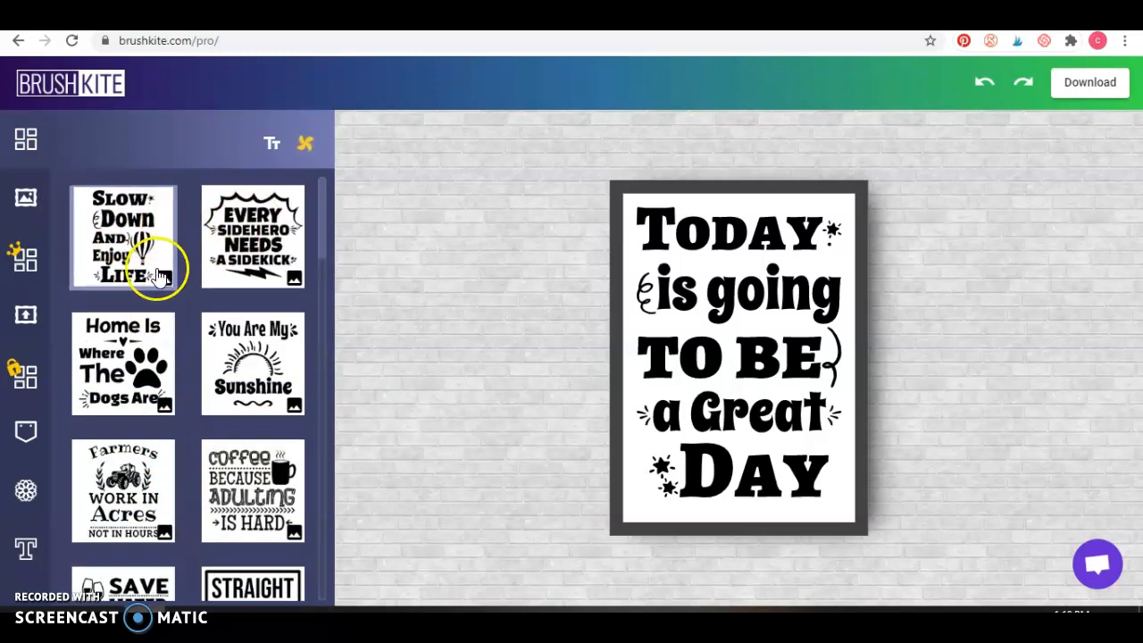
scroll(159, 298, "down", 3)
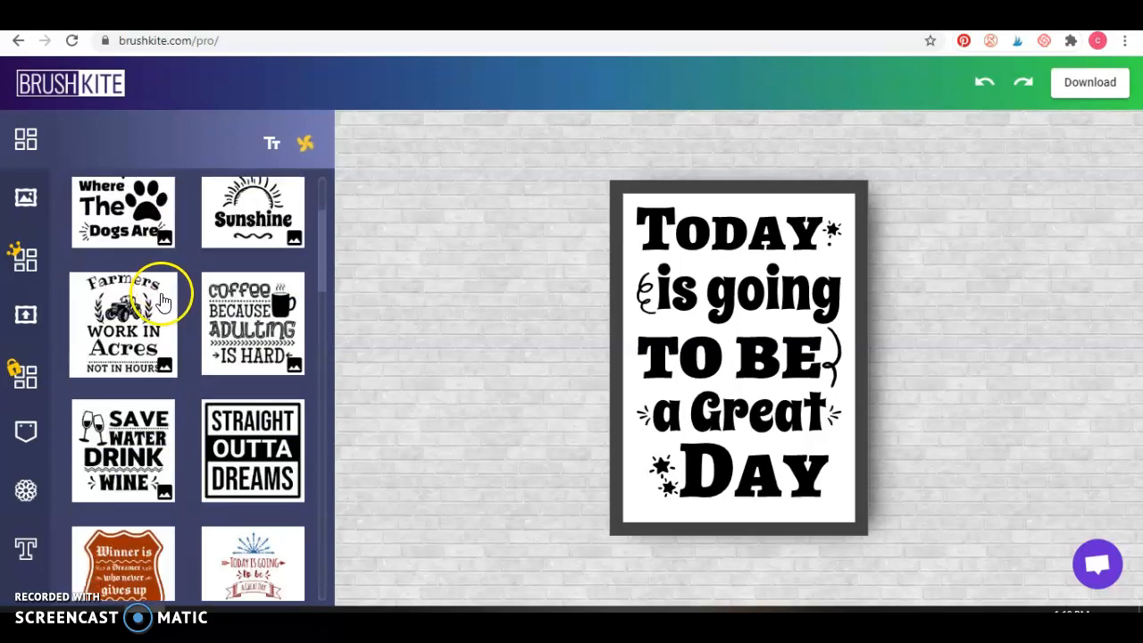
scroll(164, 302, "down", 4)
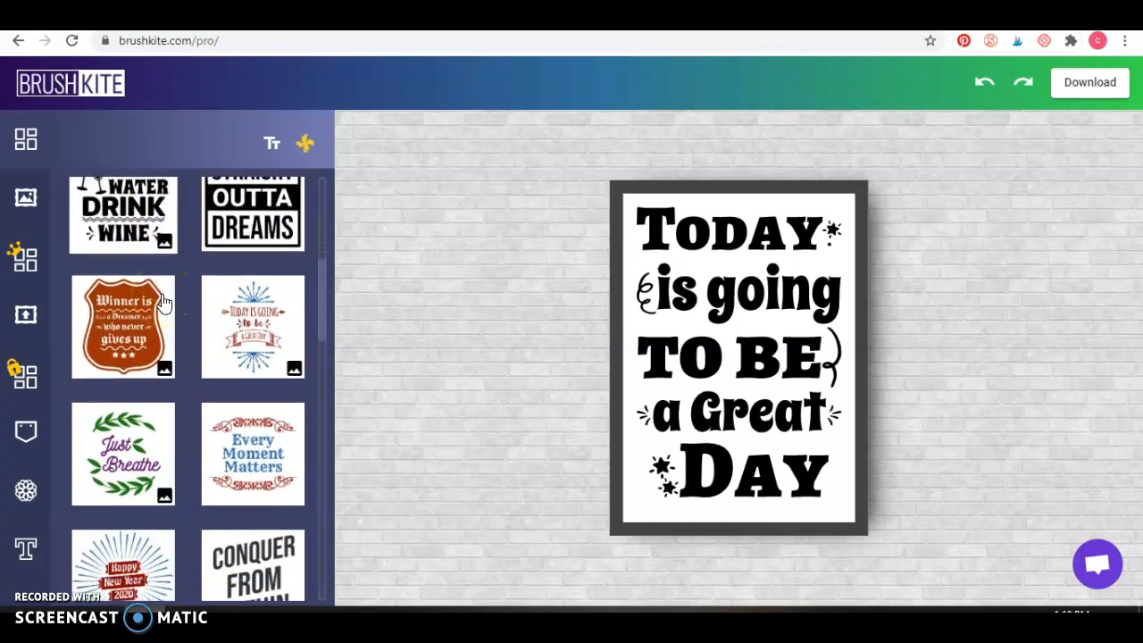
scroll(161, 302, "down", 5)
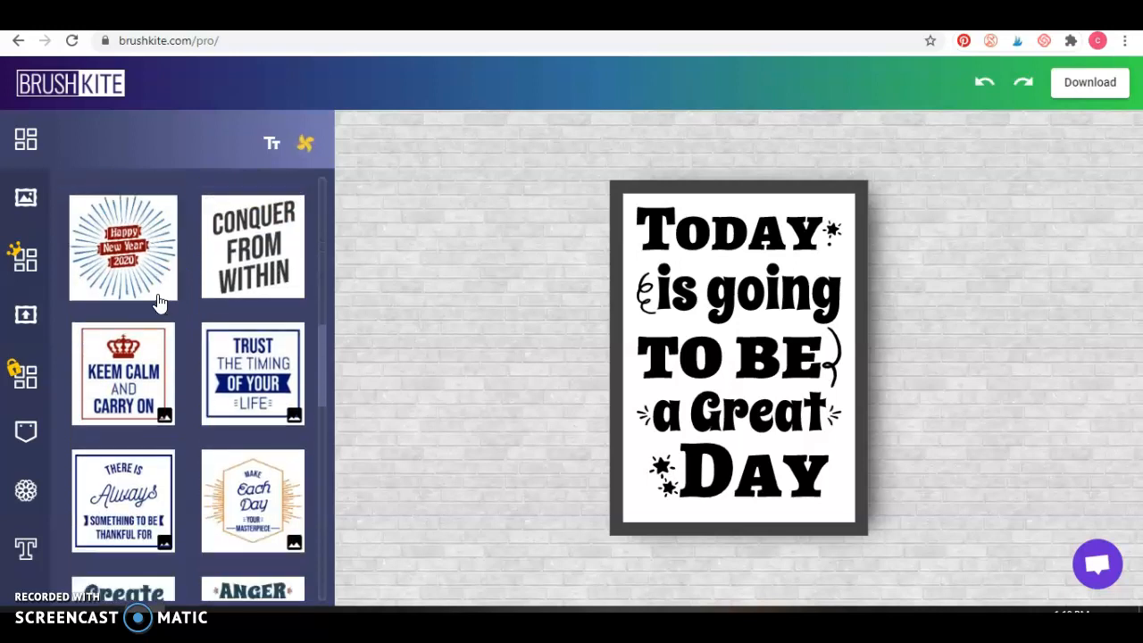
scroll(154, 302, "down", 8)
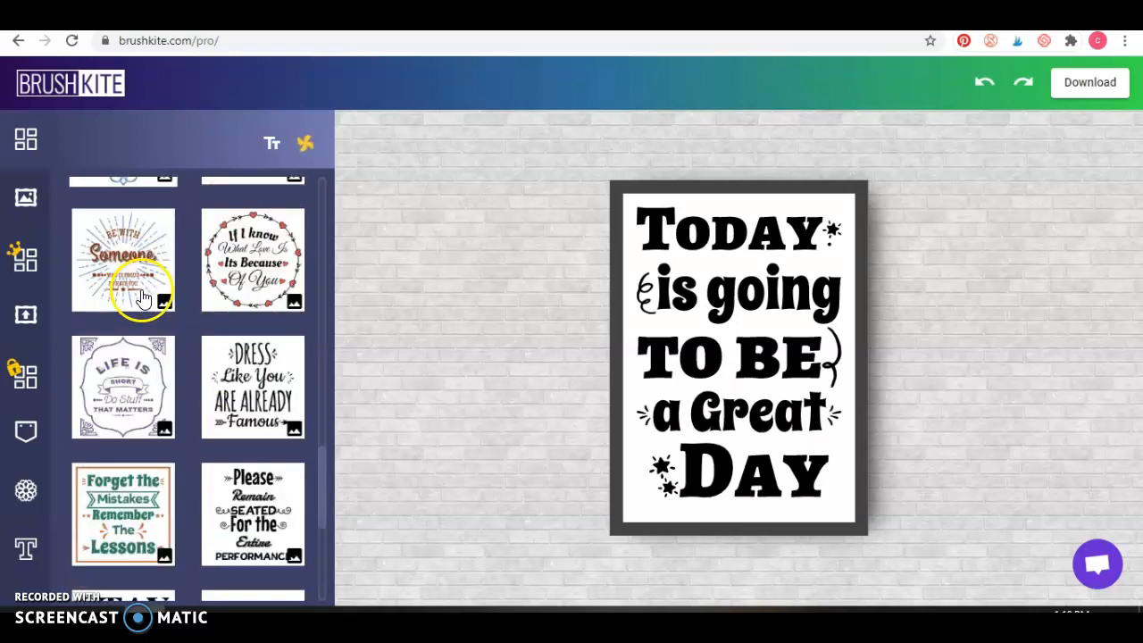
scroll(146, 296, "down", 2)
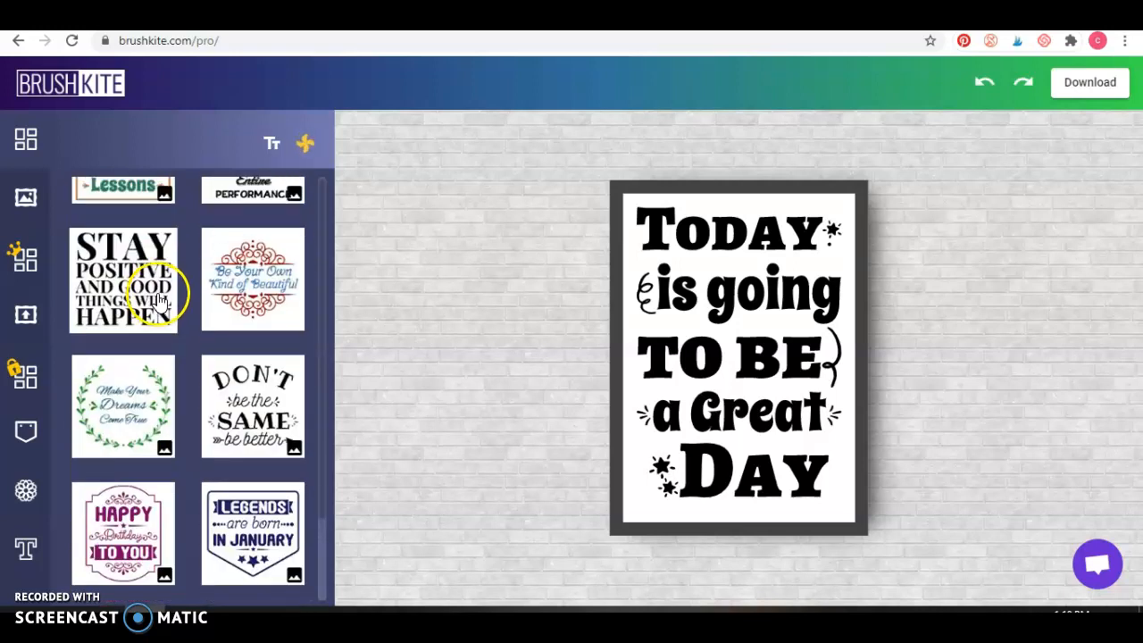
scroll(173, 288, "up", 15)
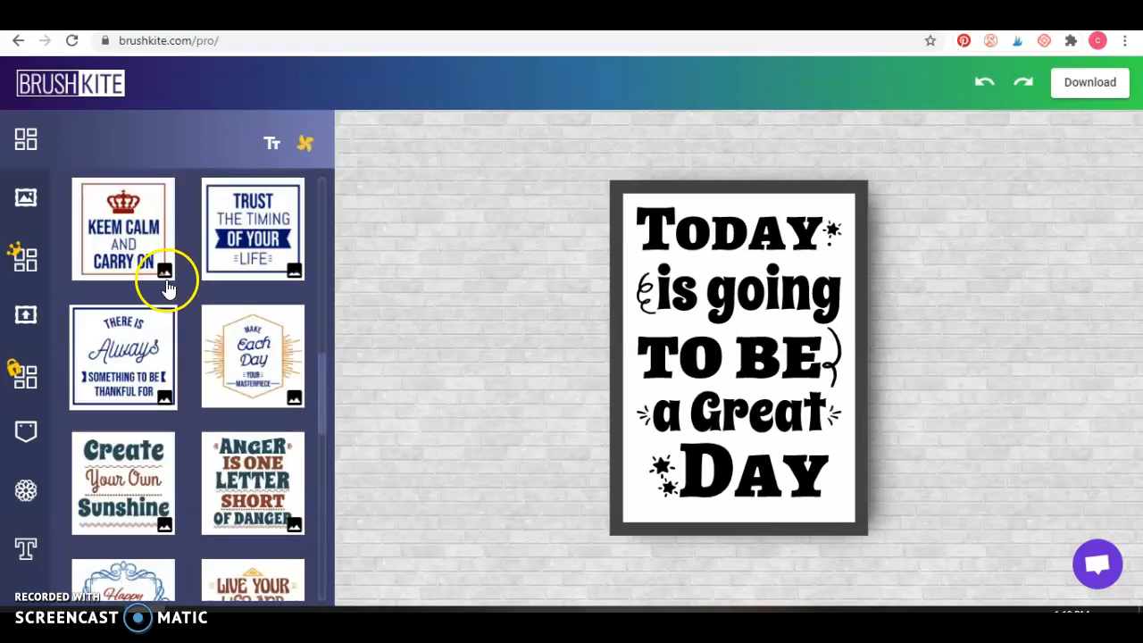
scroll(168, 279, "up", 1)
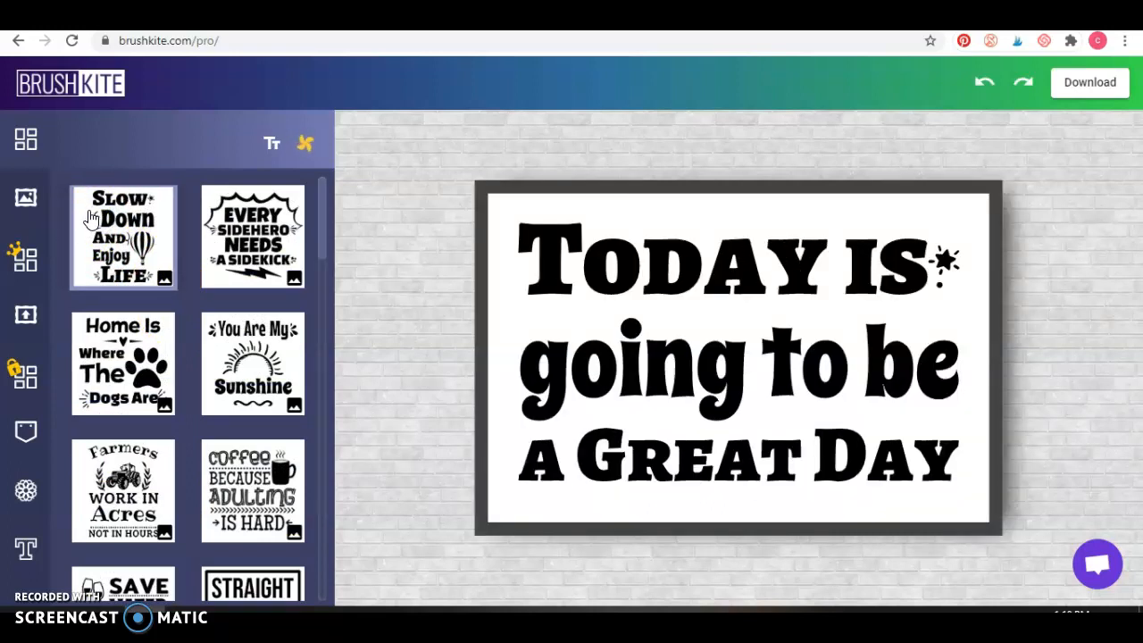
Using the "Slow Down And Enjoy Life" template, replace the quote with "Stressed, Blessed and True Crime Obsessed" and generate the design.
left_click(121, 222)
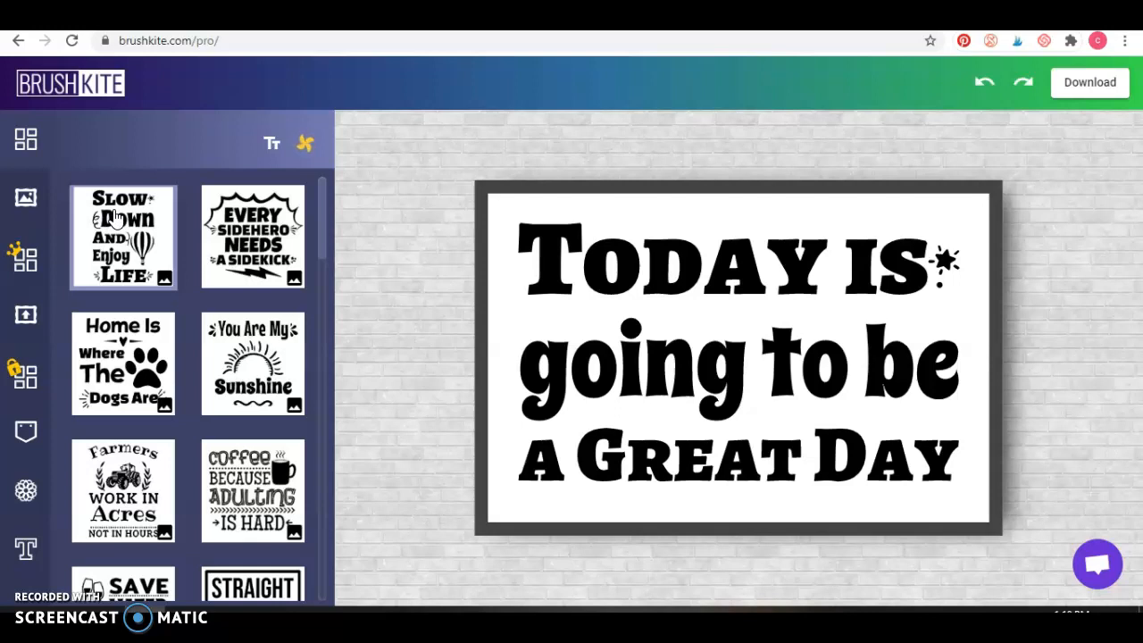
left_click(274, 142)
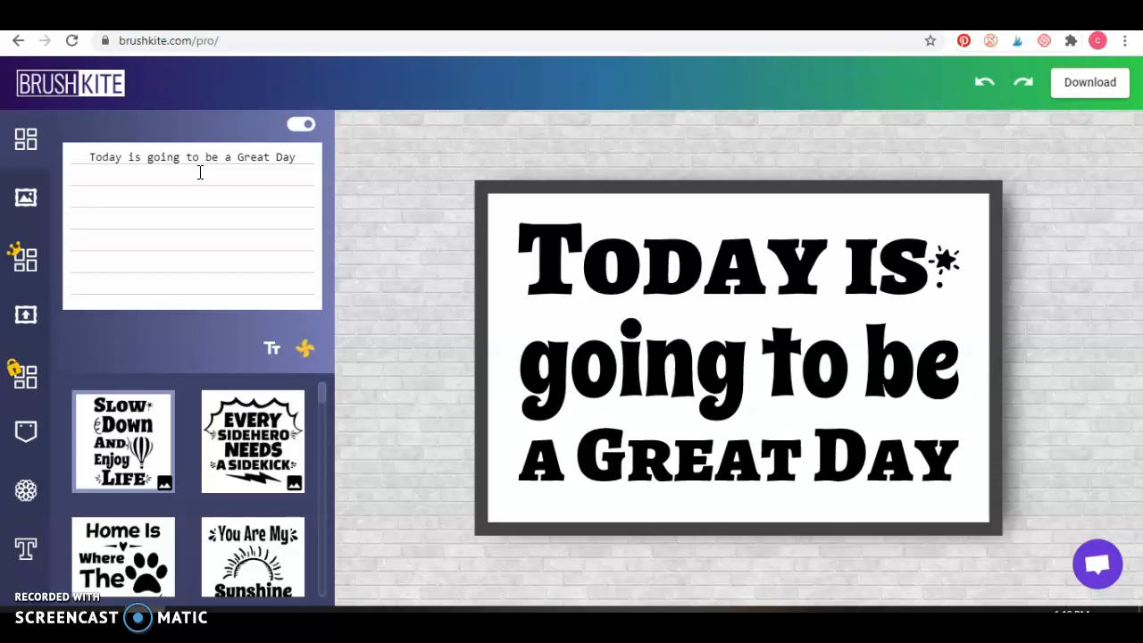
left_click(214, 173)
triple_click(211, 159)
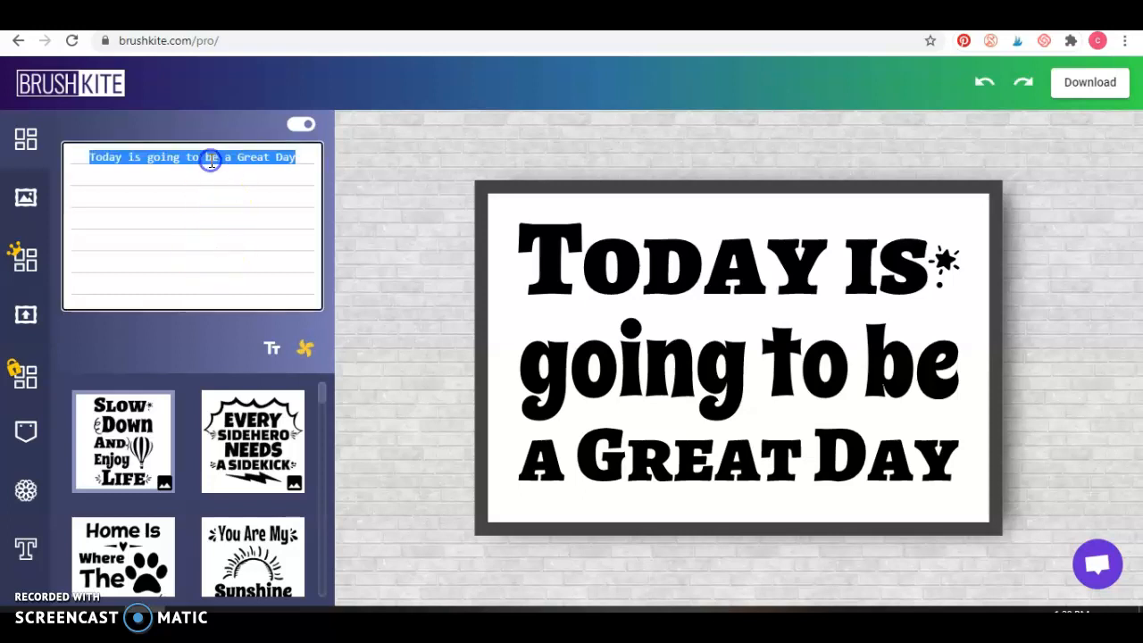
type("s")
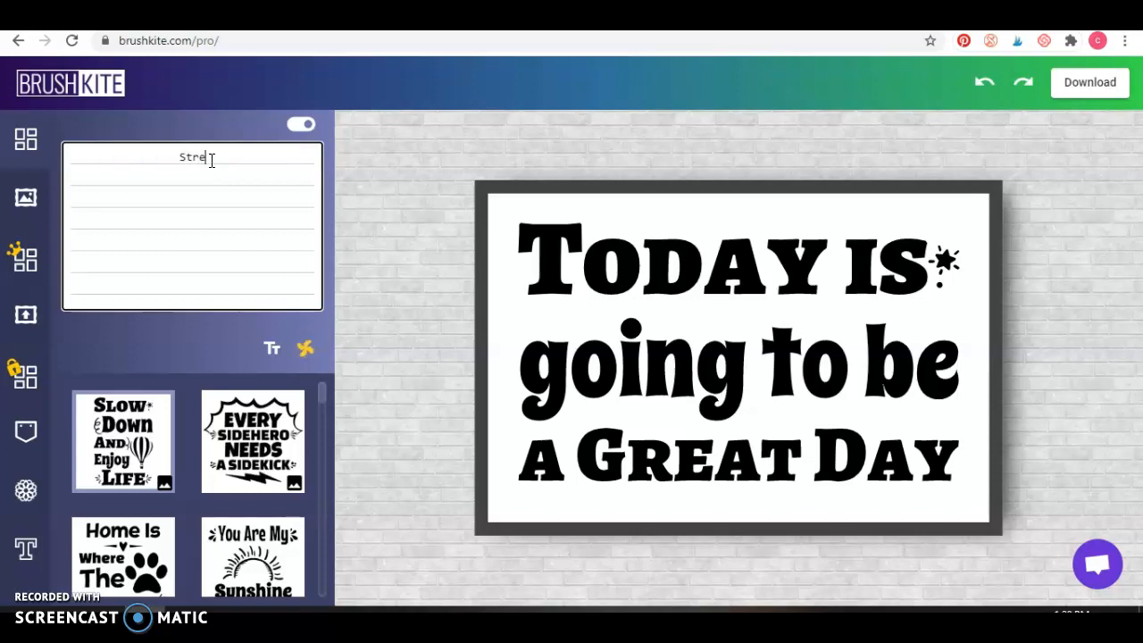
type("tressed, Blessed and ")
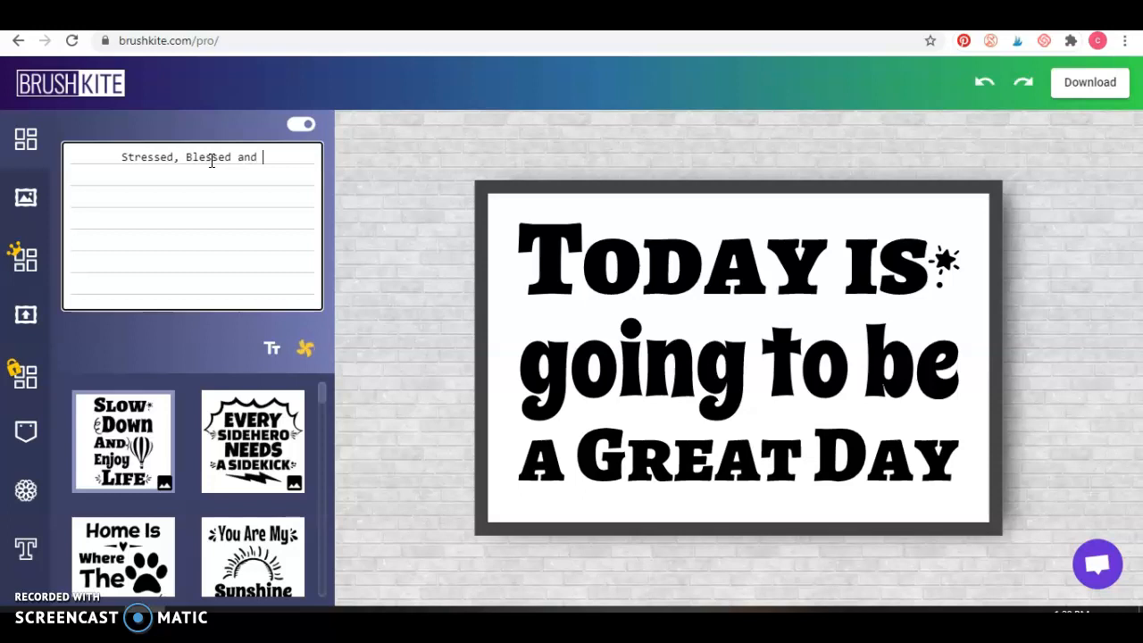
type("True Crim")
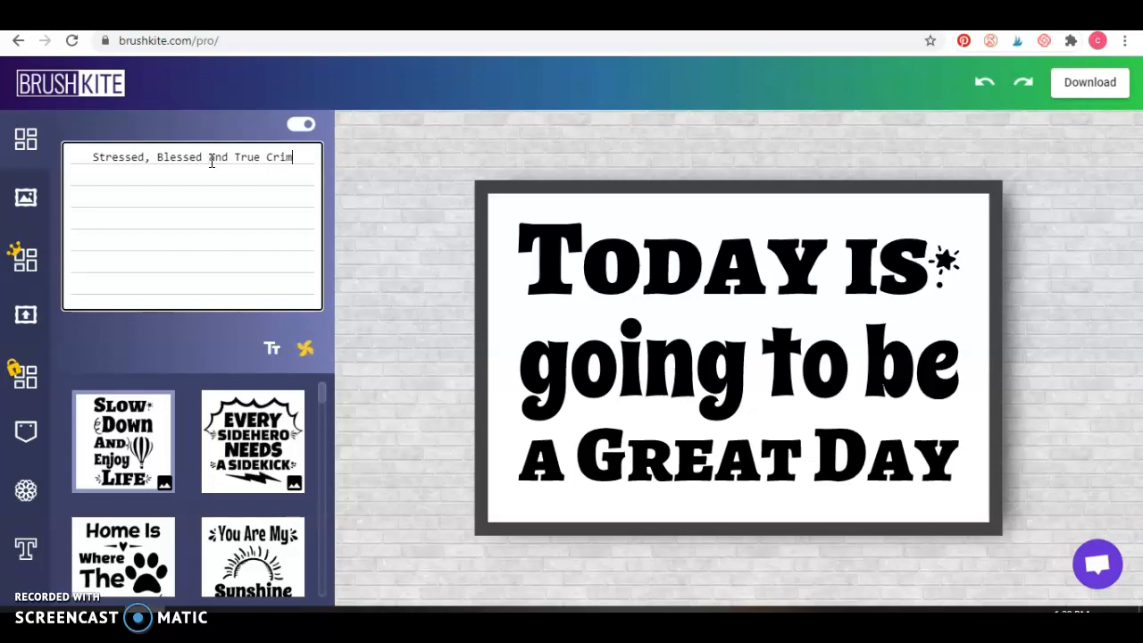
type("e Obsessed")
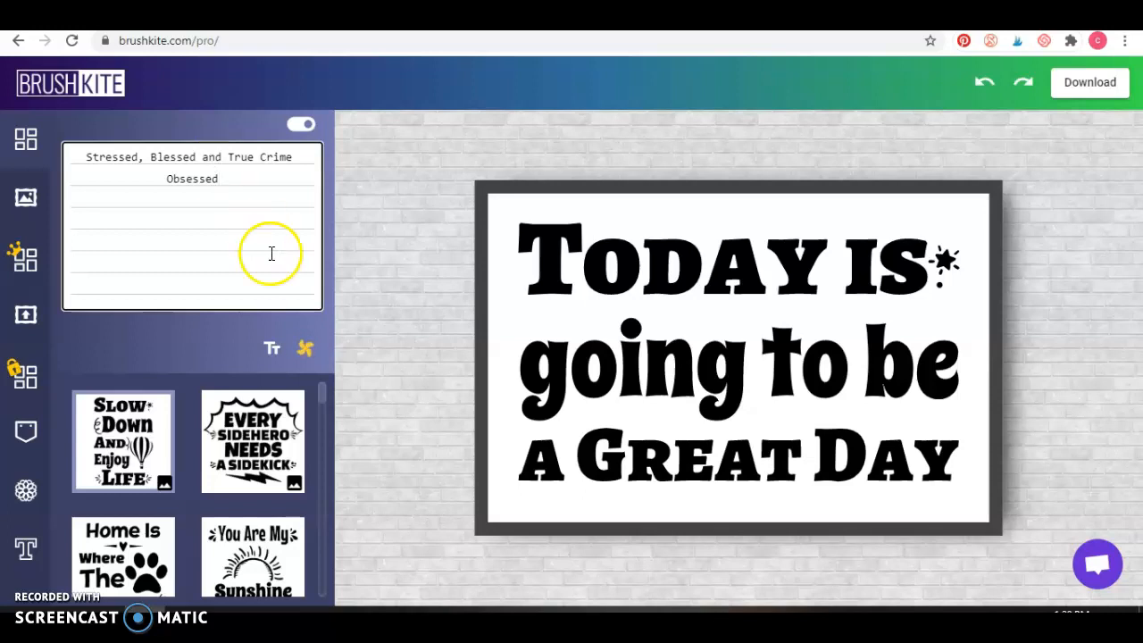
left_click(307, 349)
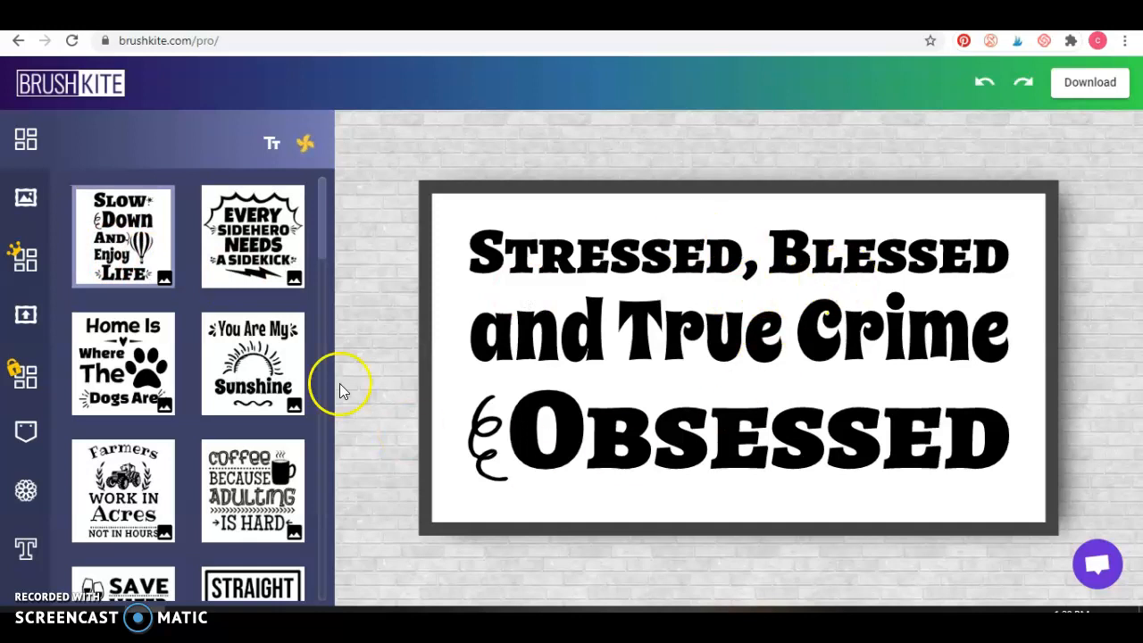
Generate new layout variations of the "Slow Down And Enjoy Life" design until every word of the quote has its own line.
left_click(304, 148)
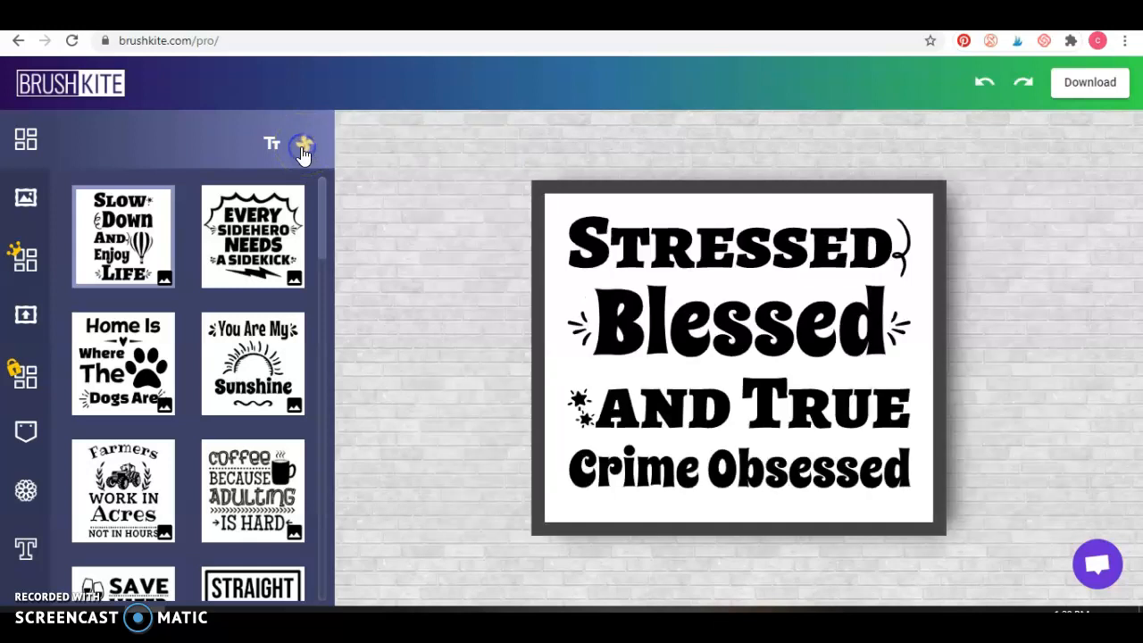
left_click(304, 154)
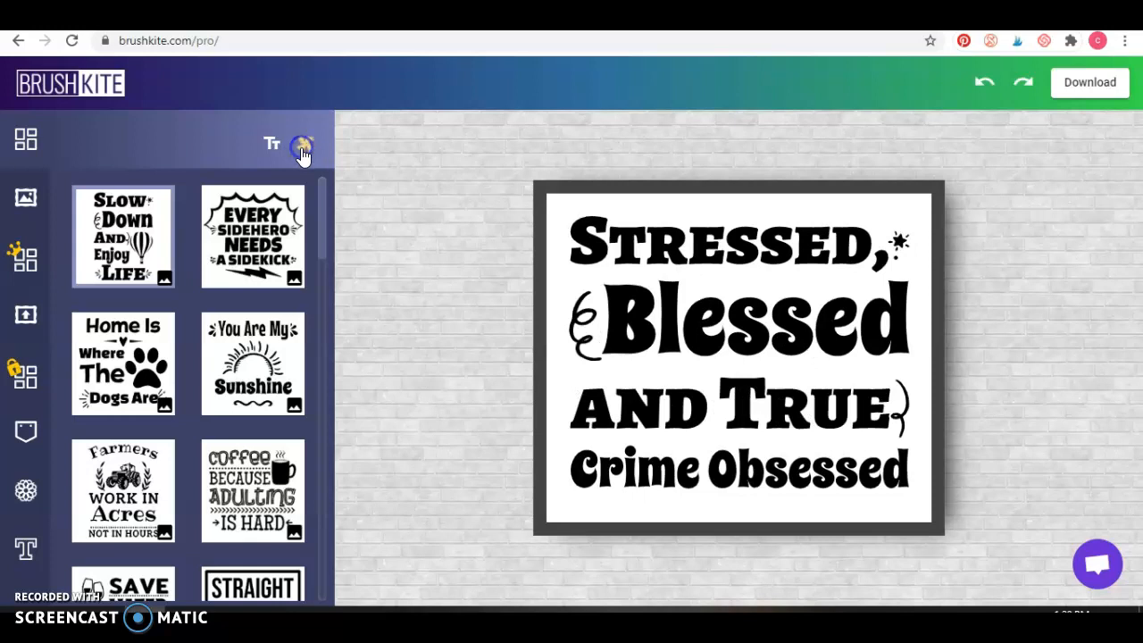
left_click(304, 155)
left_click(303, 157)
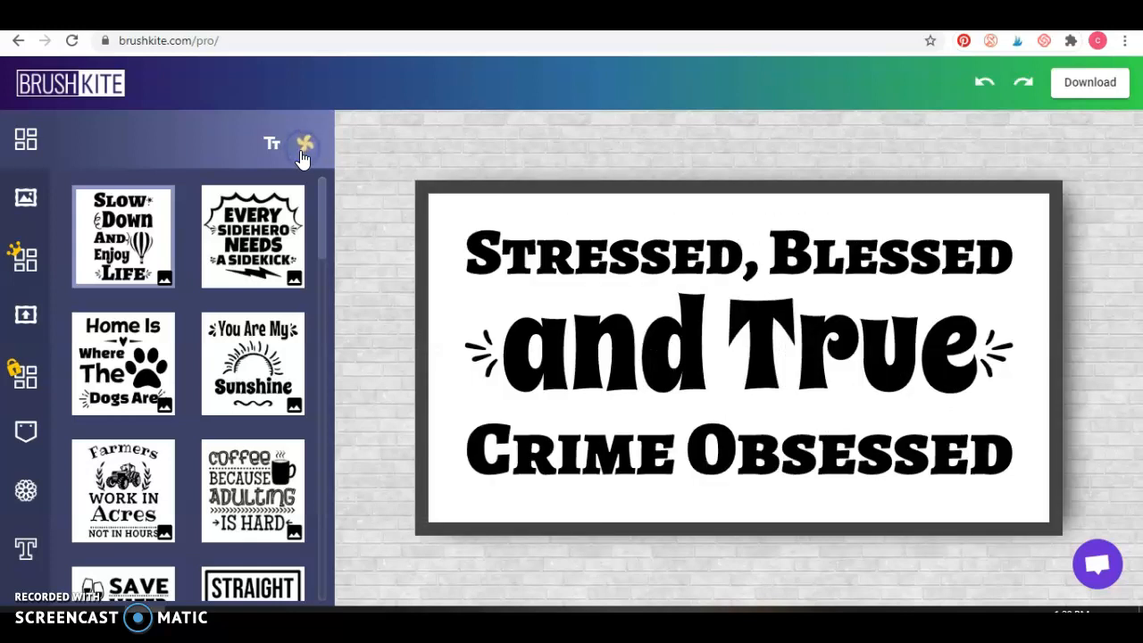
left_click(304, 158)
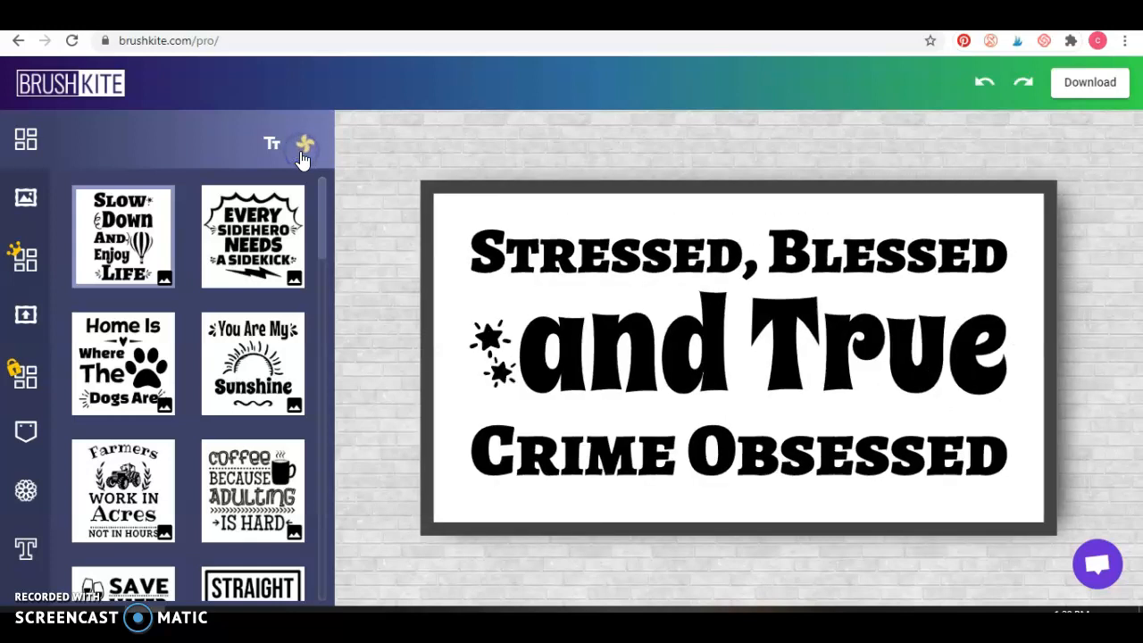
left_click(304, 157)
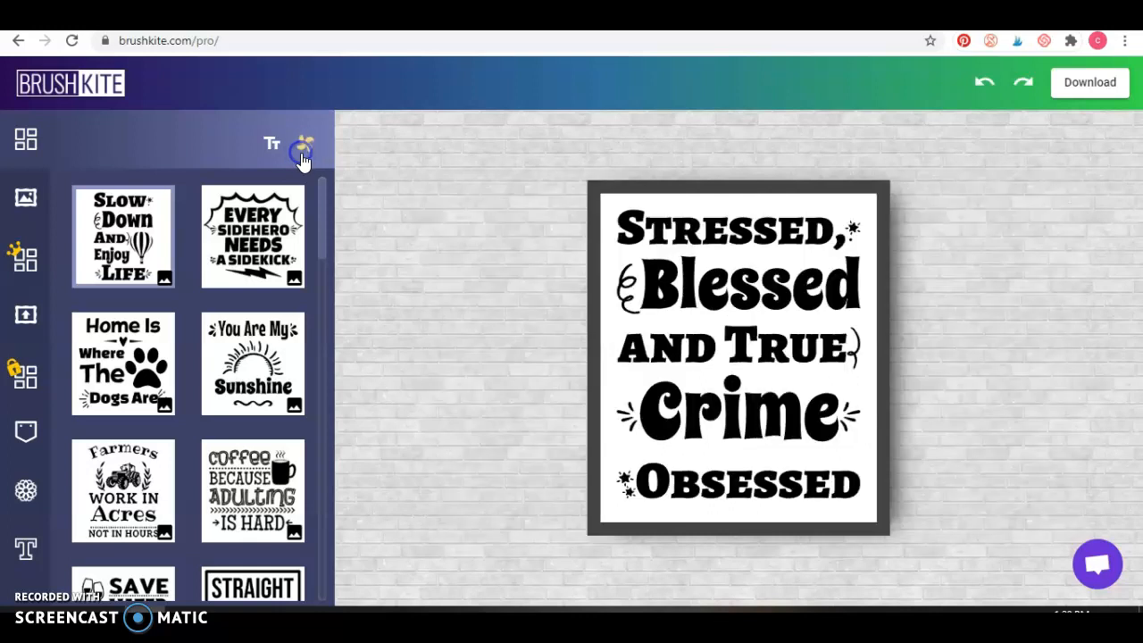
left_click(303, 157)
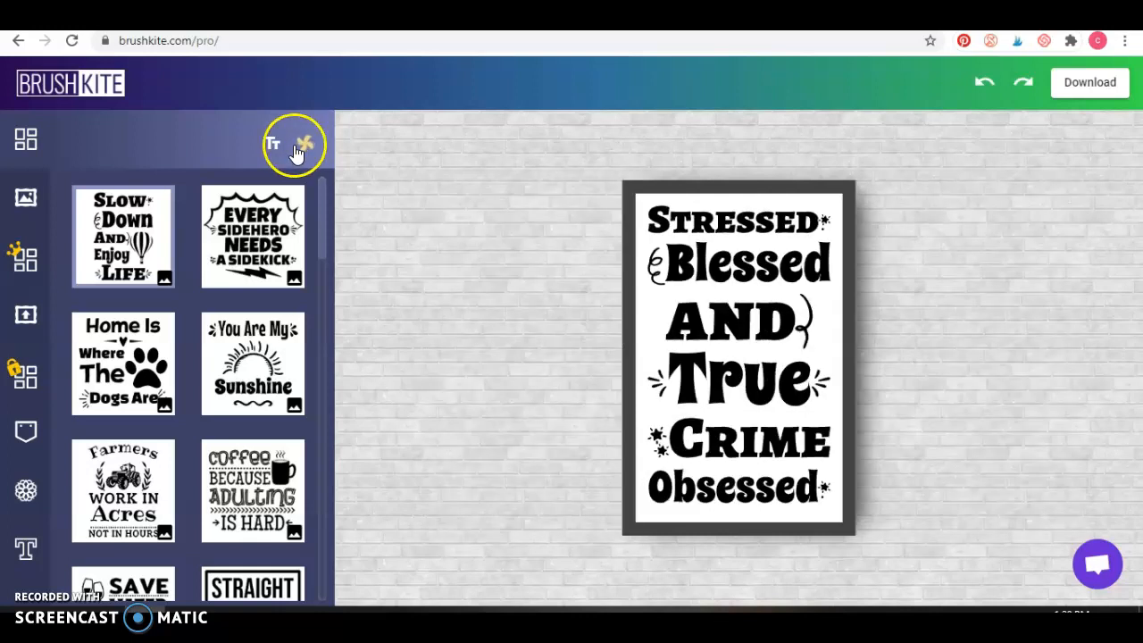
Apply the "Every Sidehero Needs A Sidekick" template to the quote and generate another variation of it.
left_click(254, 250)
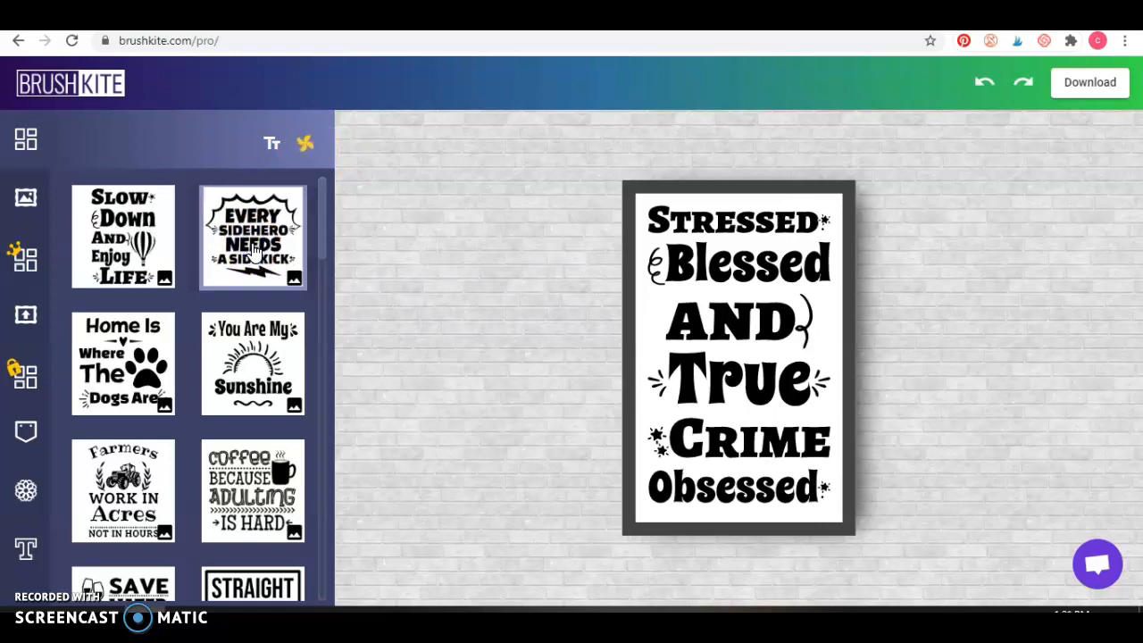
left_click(253, 255)
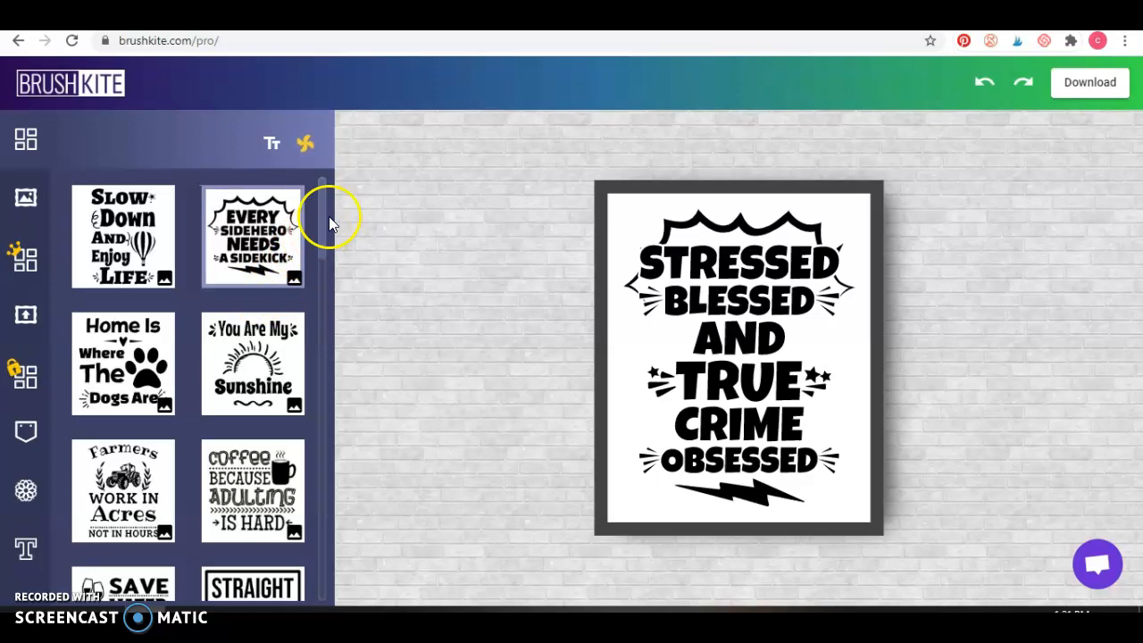
left_click(305, 150)
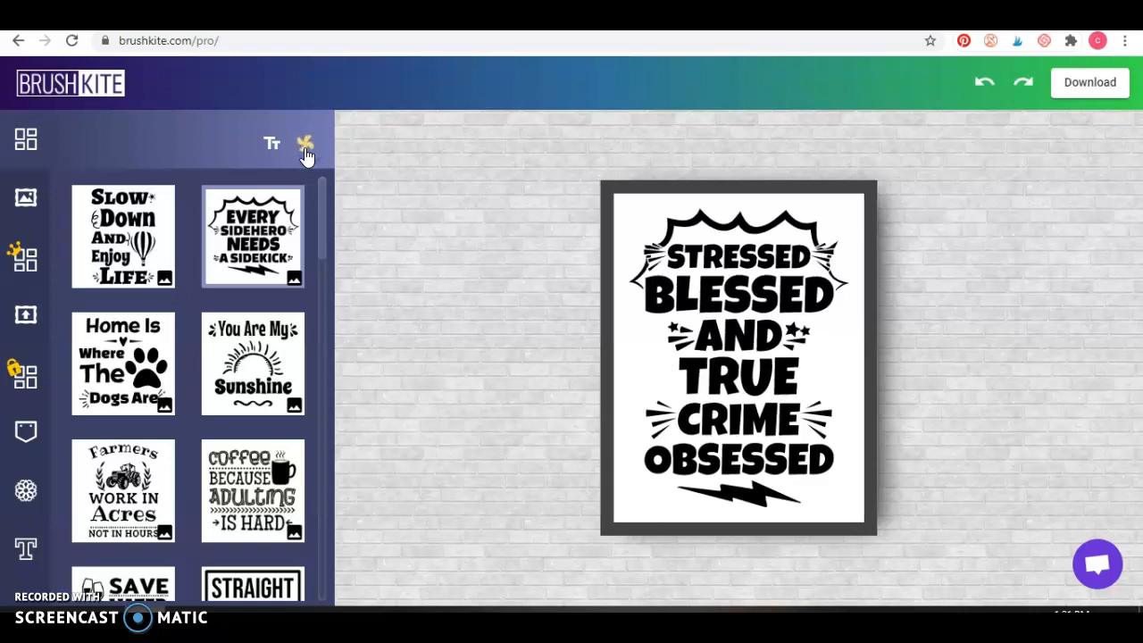
left_click(304, 153)
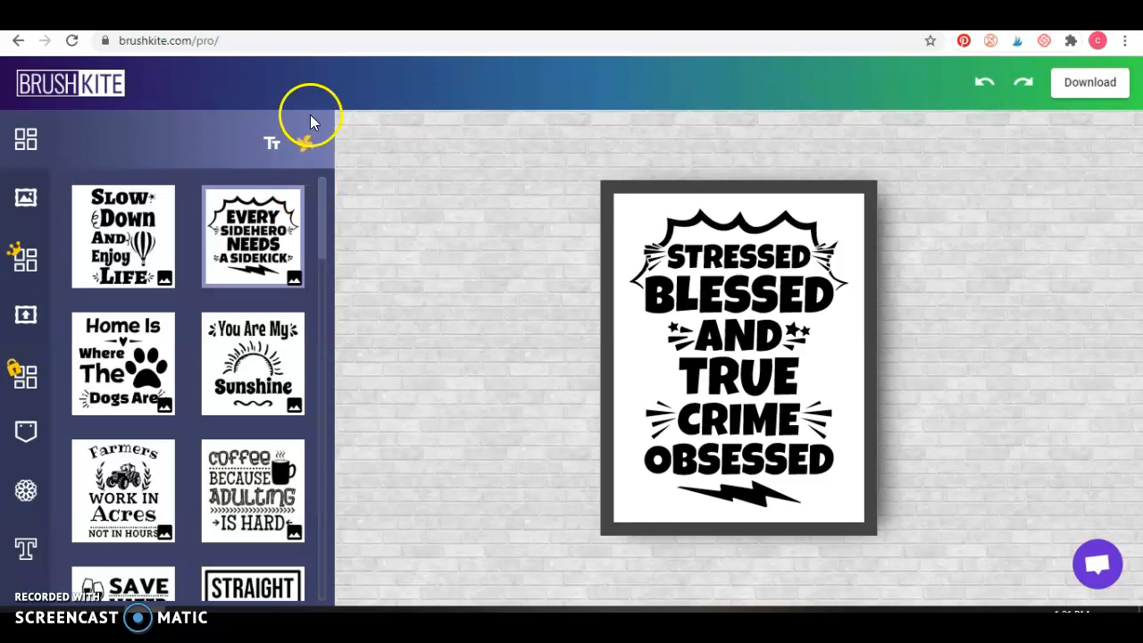
Apply the "Home Is Where The Dogs Are" template to the quote and generate several alternative layouts.
left_click(141, 367)
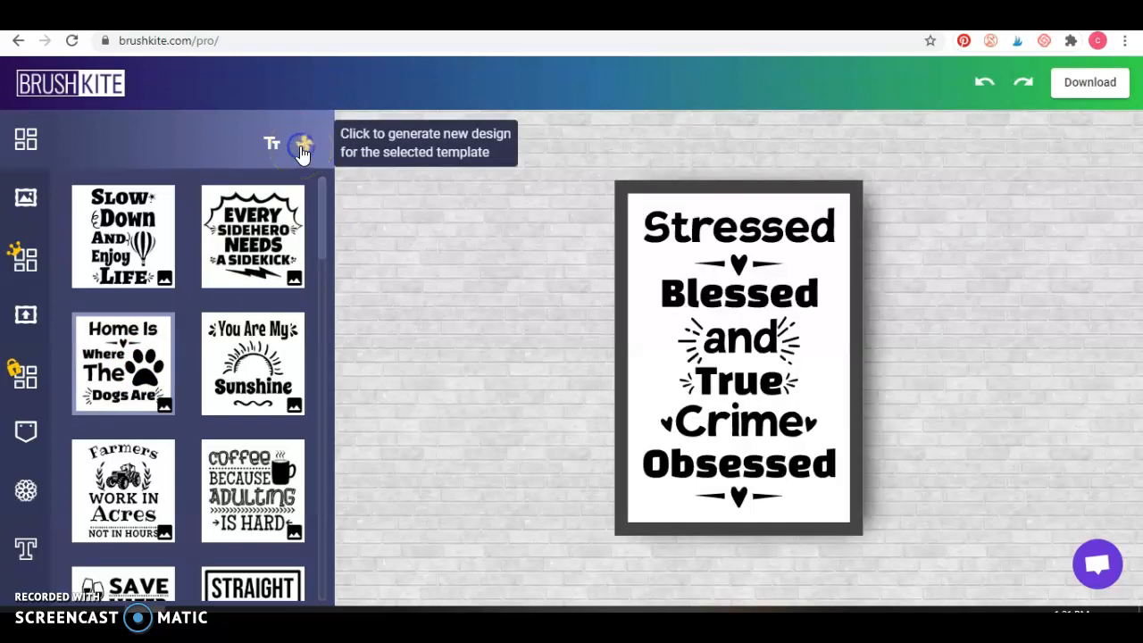
left_click(301, 150)
left_click(302, 150)
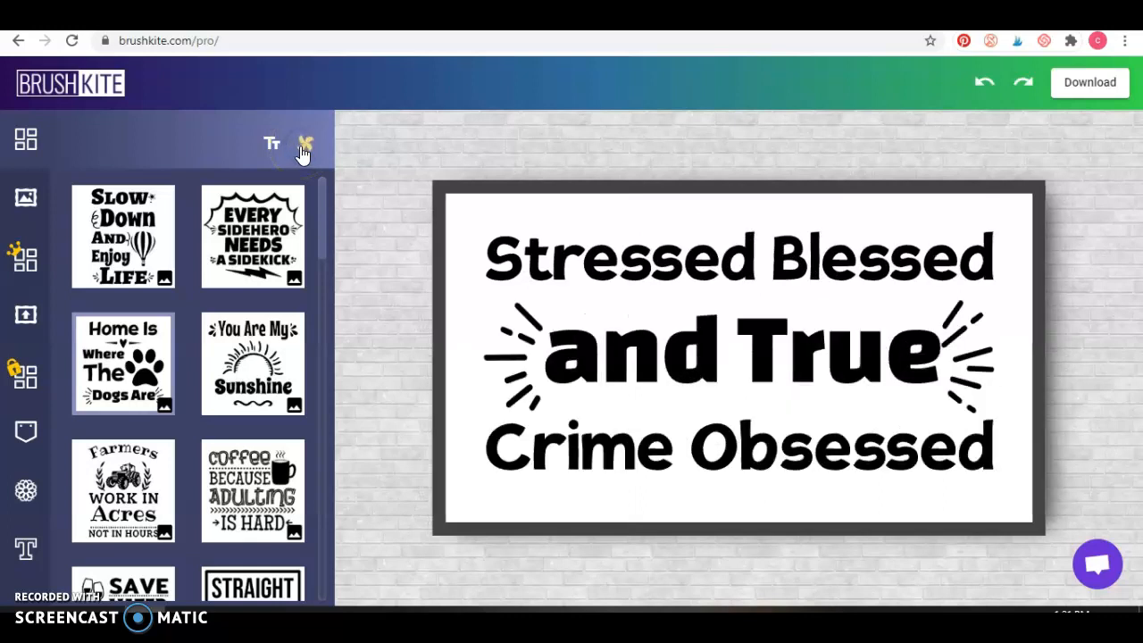
left_click(302, 150)
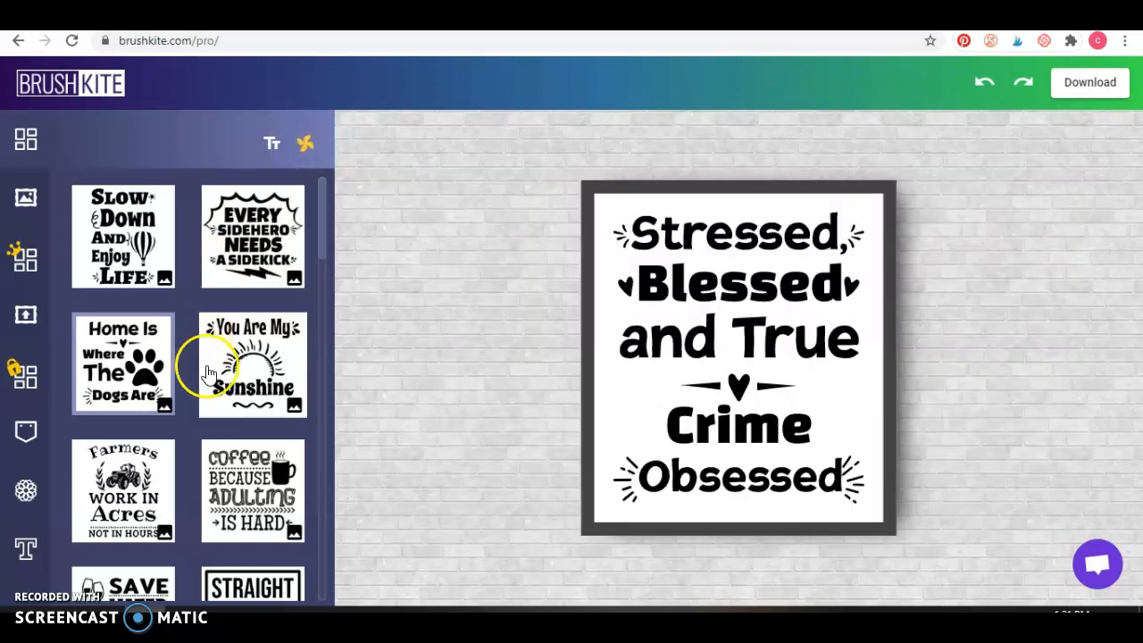
Try the quote in the "You Are My Sunshine" template and in a newly generated layout of the "Farmers Work In Acres" template.
left_click(223, 362)
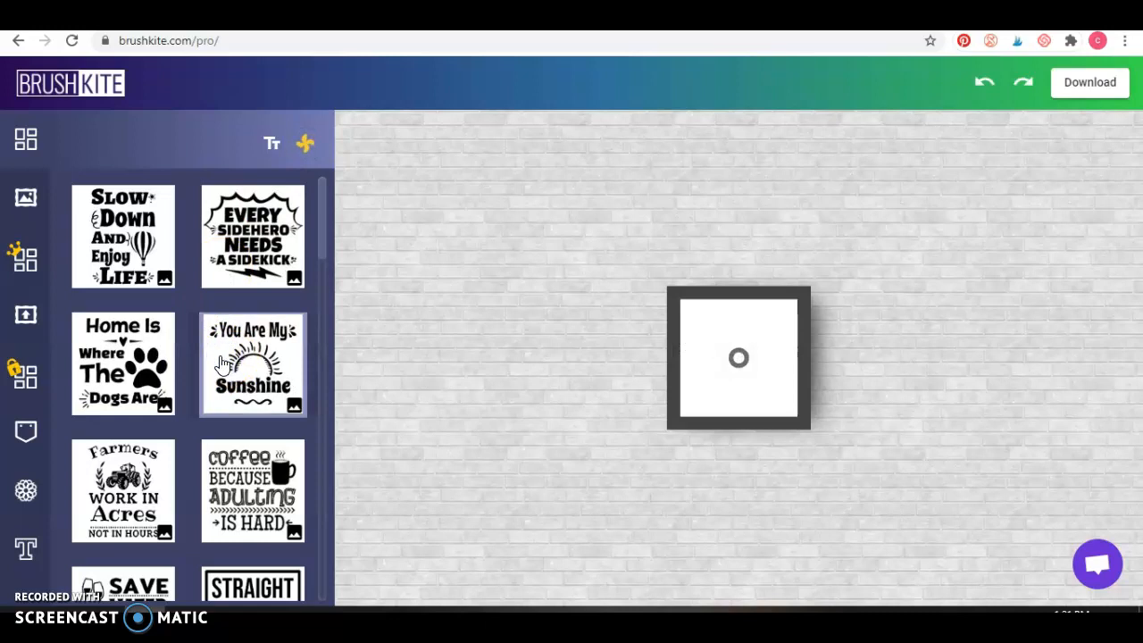
left_click(233, 363)
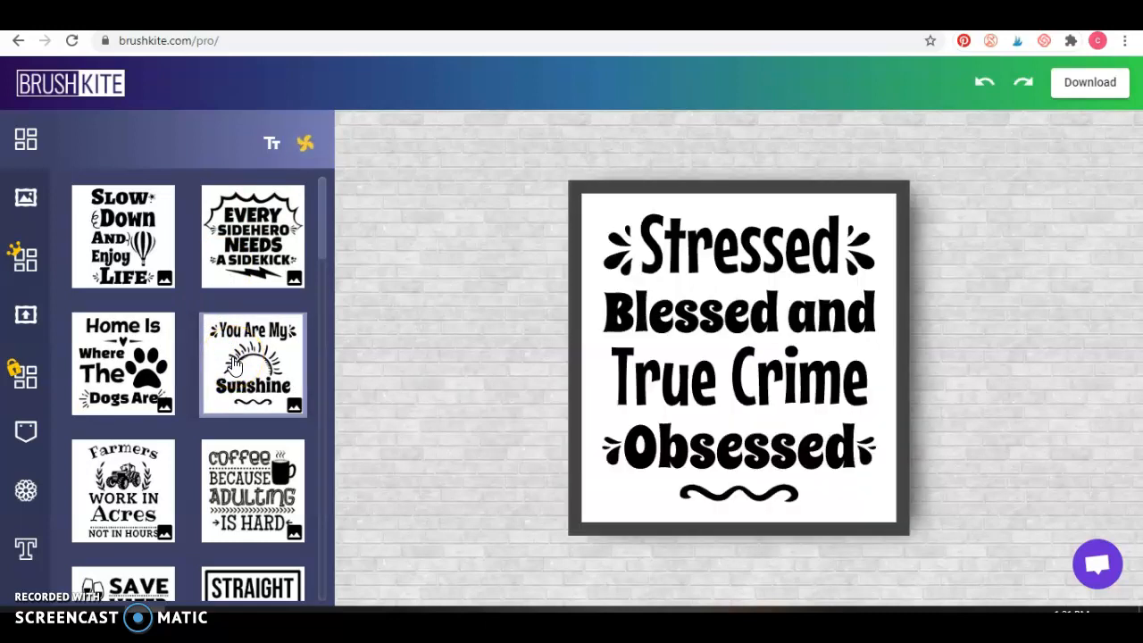
scroll(173, 454, "down", 2)
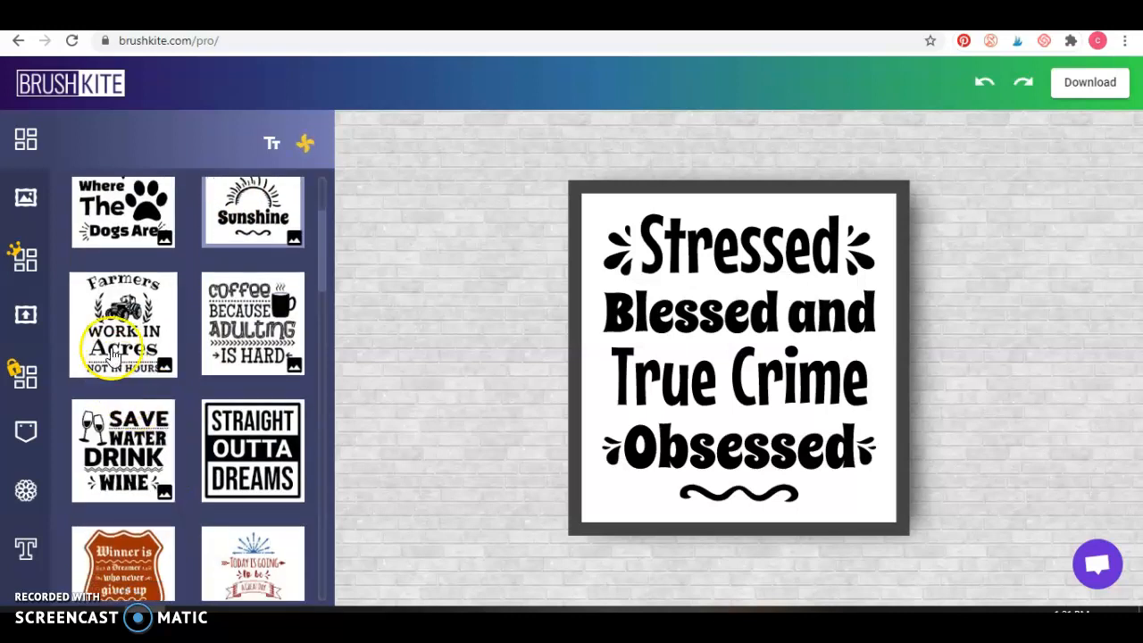
left_click(114, 327)
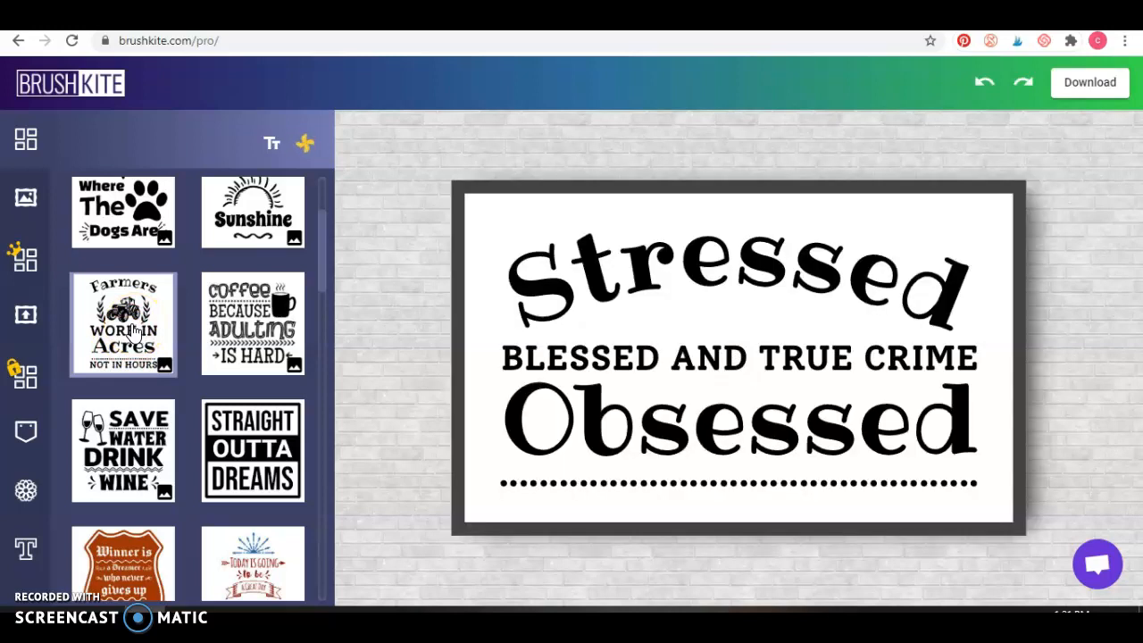
left_click(306, 148)
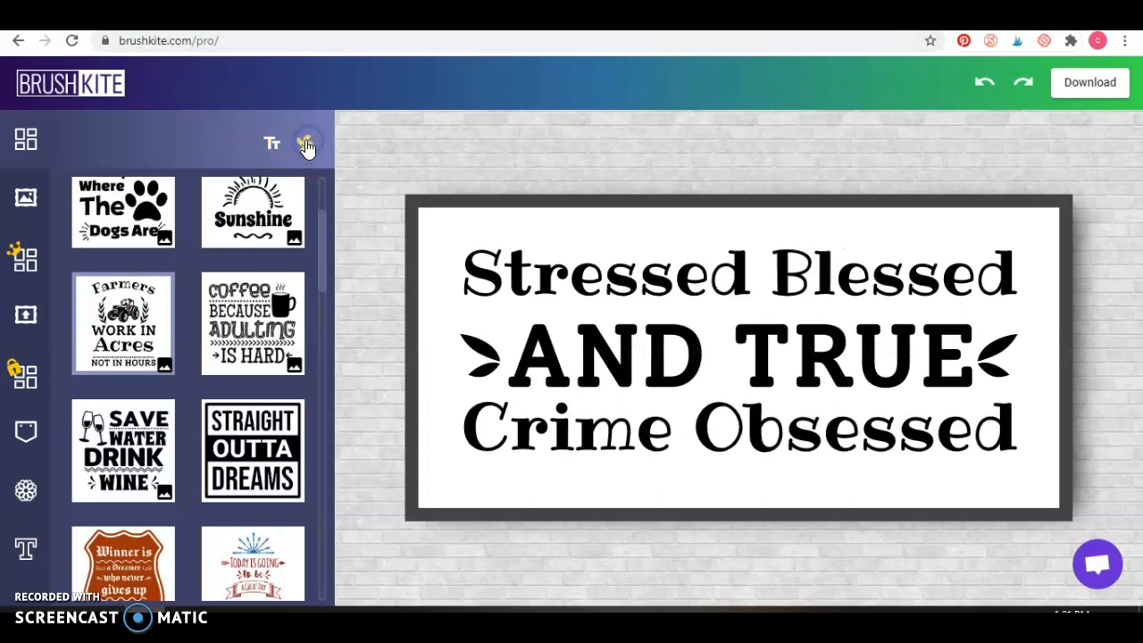
Generate several more layout variations of the quote in the "Farmers Work In Acres" template.
left_click(306, 147)
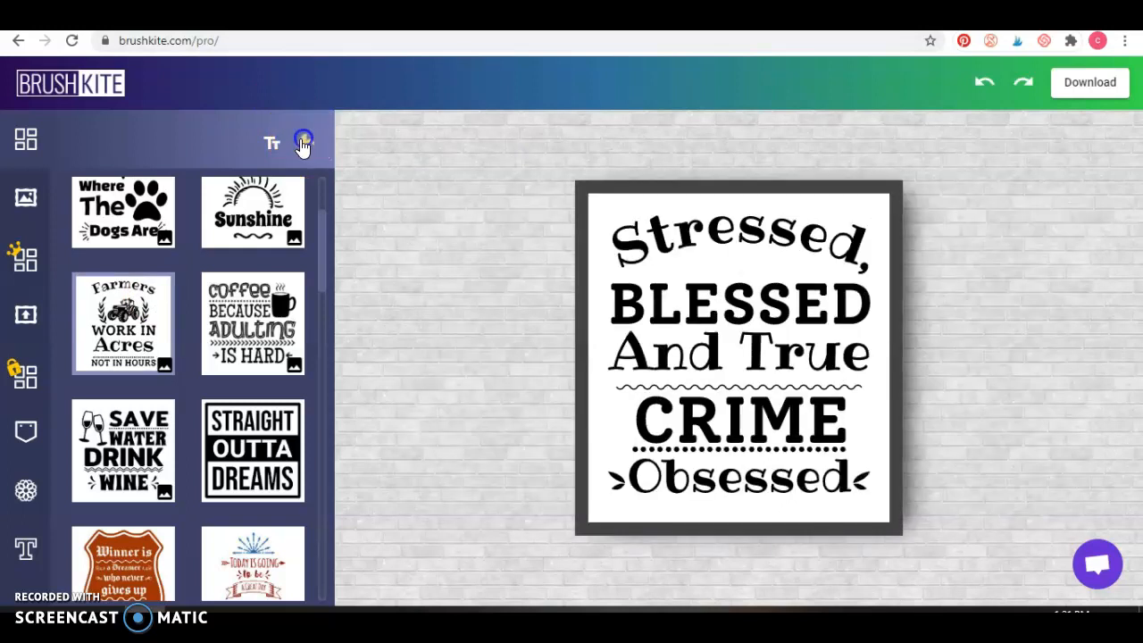
left_click(303, 147)
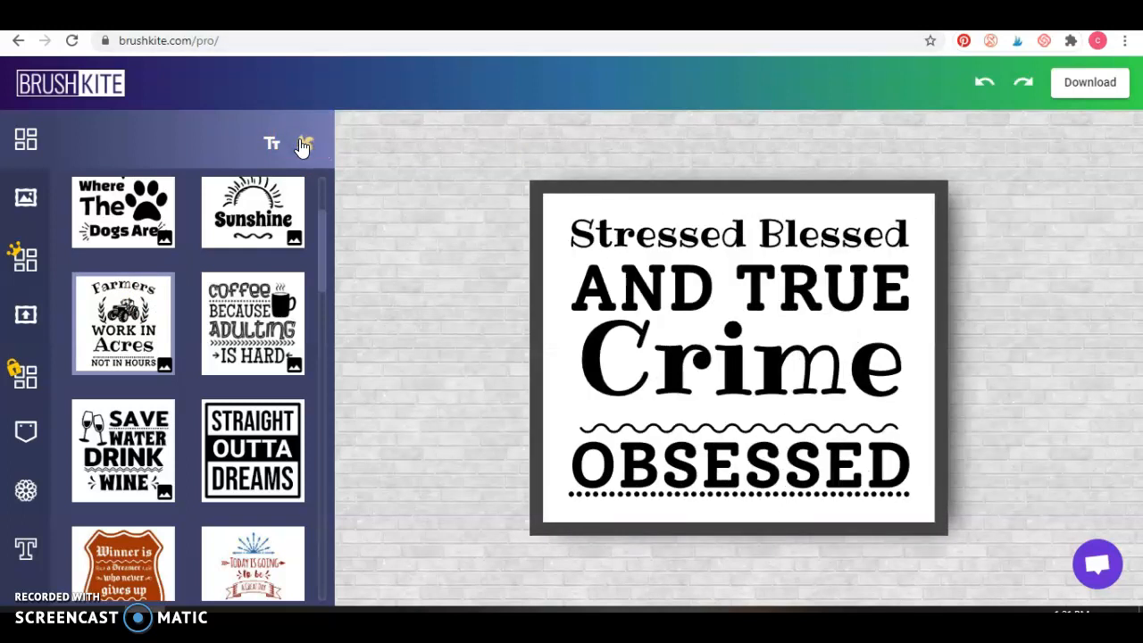
left_click(303, 147)
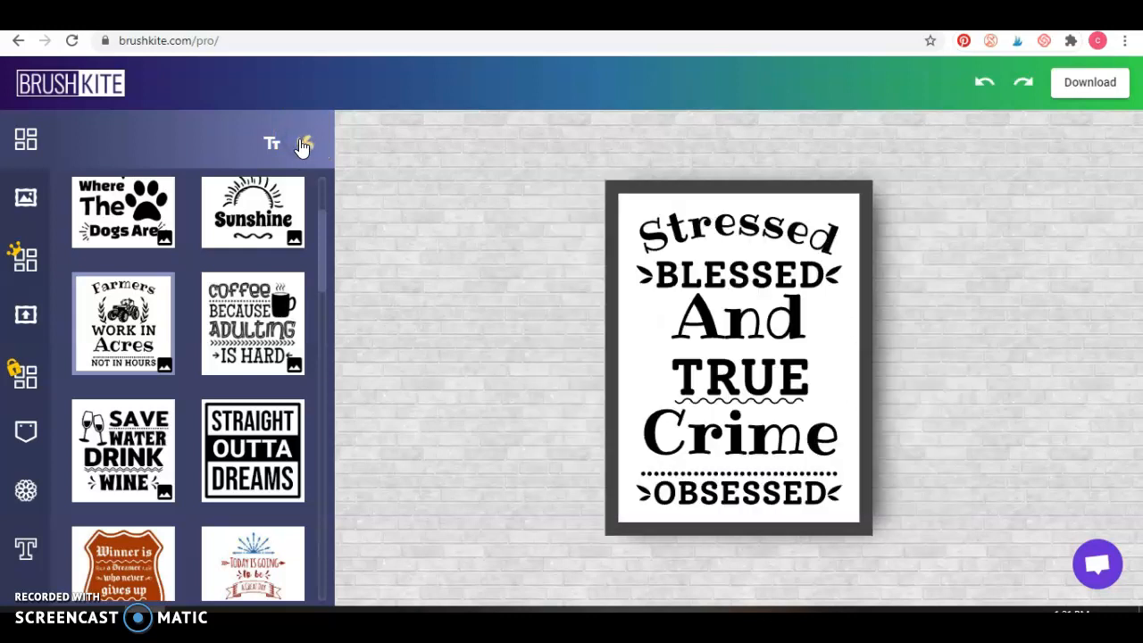
Try the quote in the "Straight Outta Dreams" and "Coffee Because Adulting Is Hard" templates, generating a new layout of each.
left_click(249, 420)
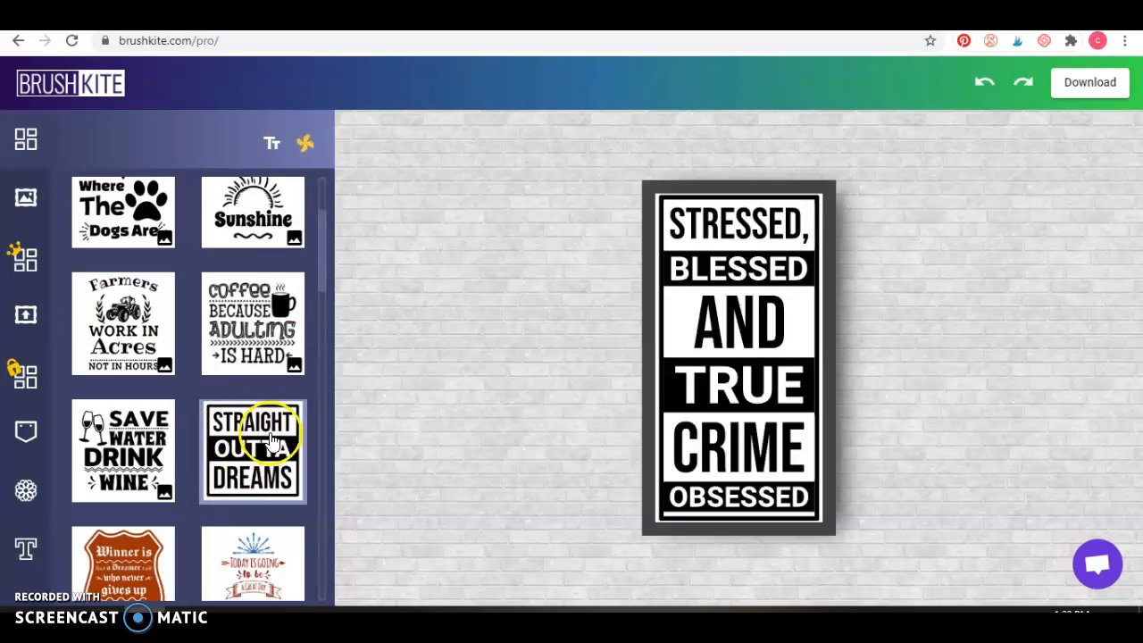
left_click(306, 144)
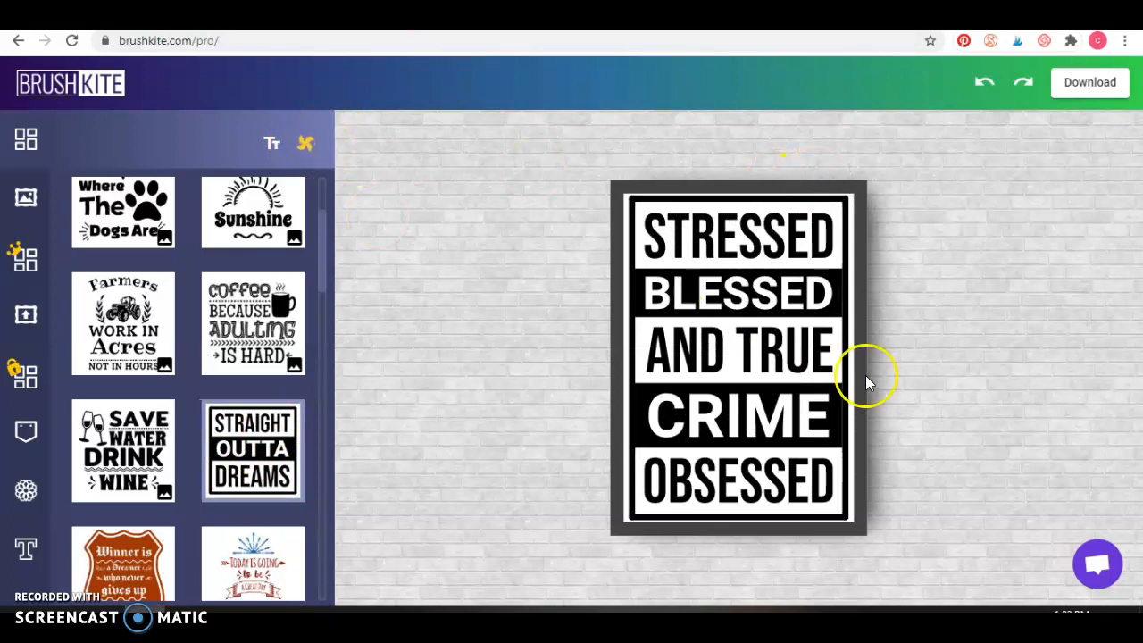
scroll(258, 384, "down", 1)
scroll(258, 384, "down", 1)
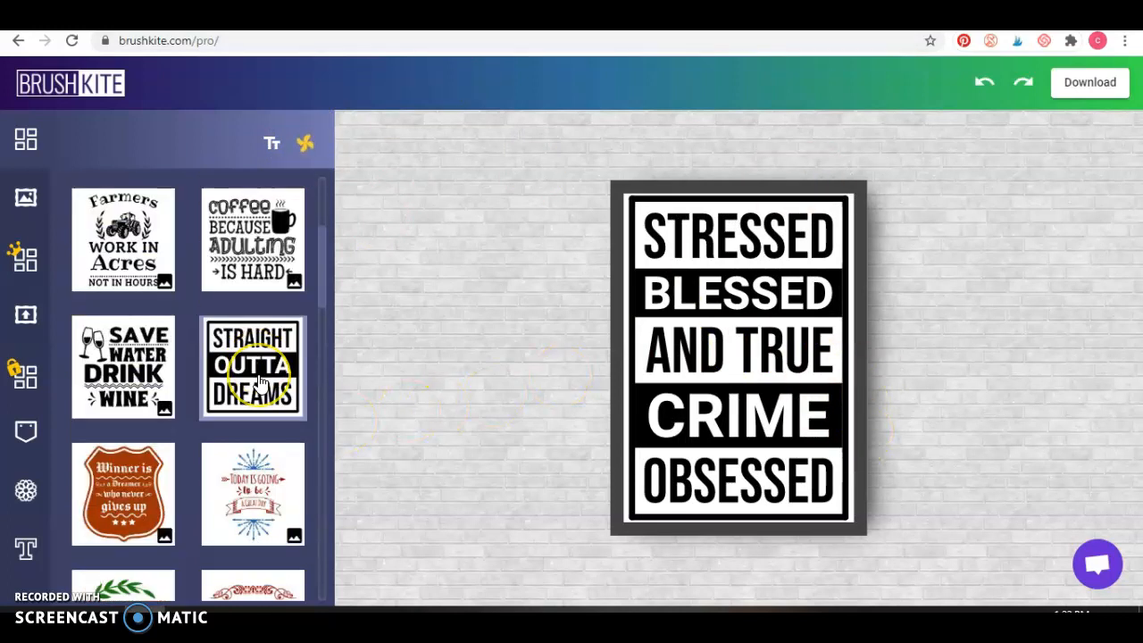
left_click(266, 295)
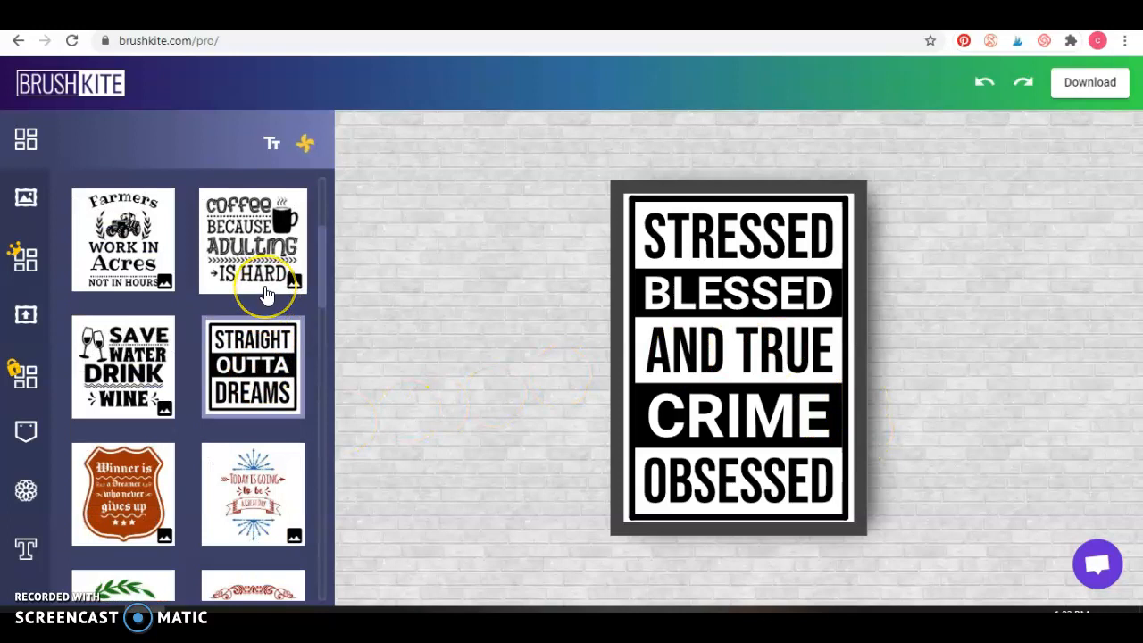
left_click(242, 254)
left_click(242, 255)
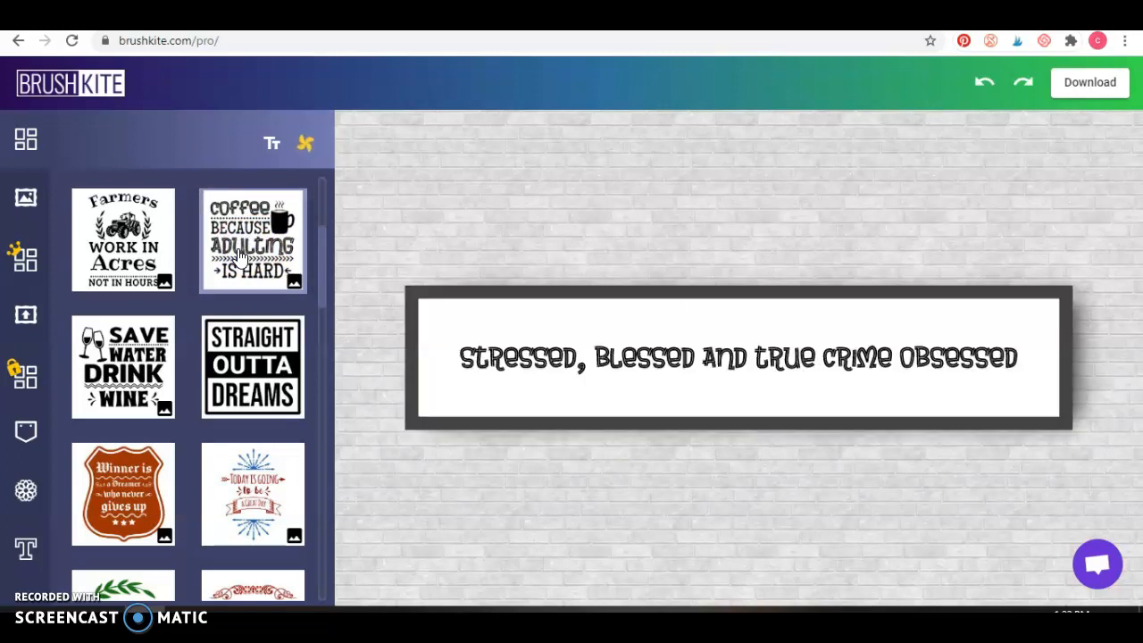
left_click(307, 144)
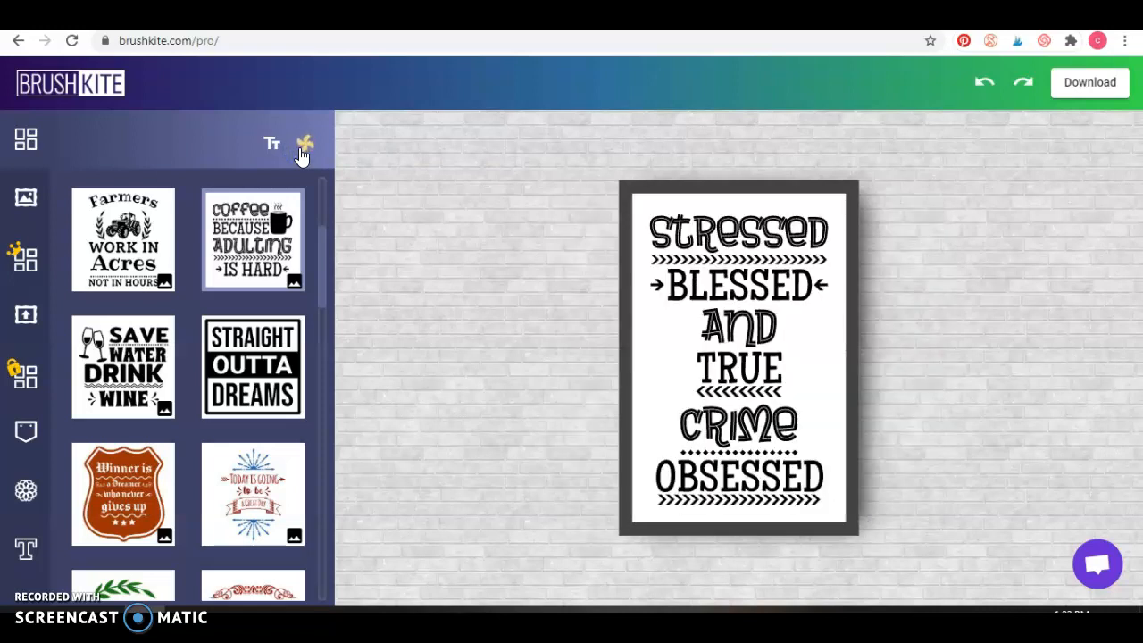
Try the quote in the "Winner Is a Dreamer Who Never Gives Up" and "Today Is Going To Be A Great Day" templates.
scroll(242, 268, "down", 2)
left_click(141, 335)
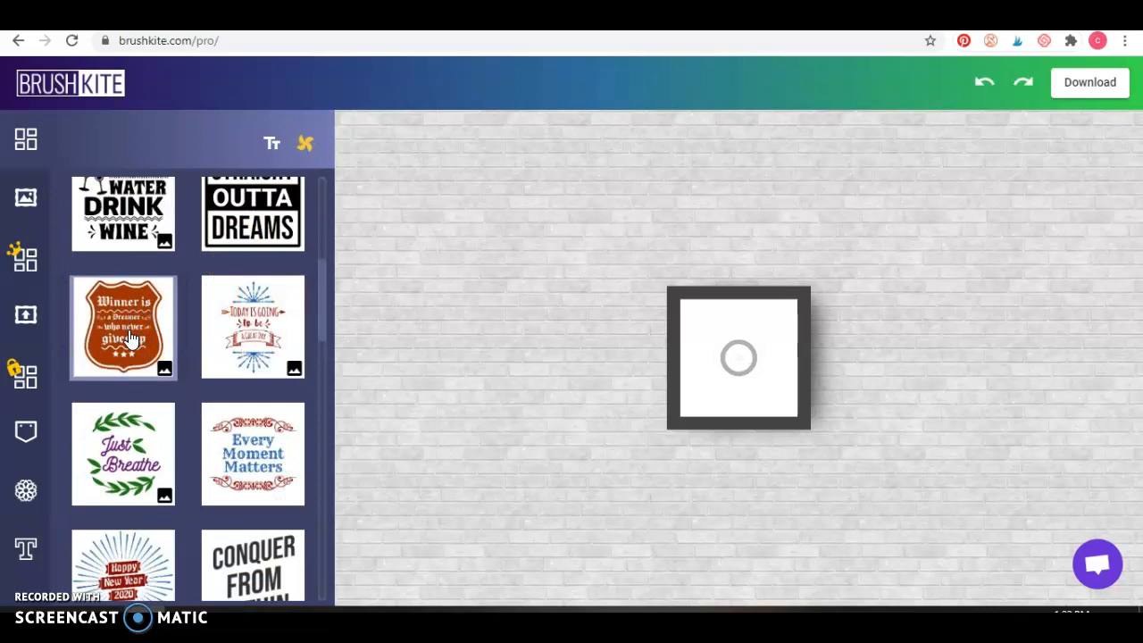
left_click(253, 329)
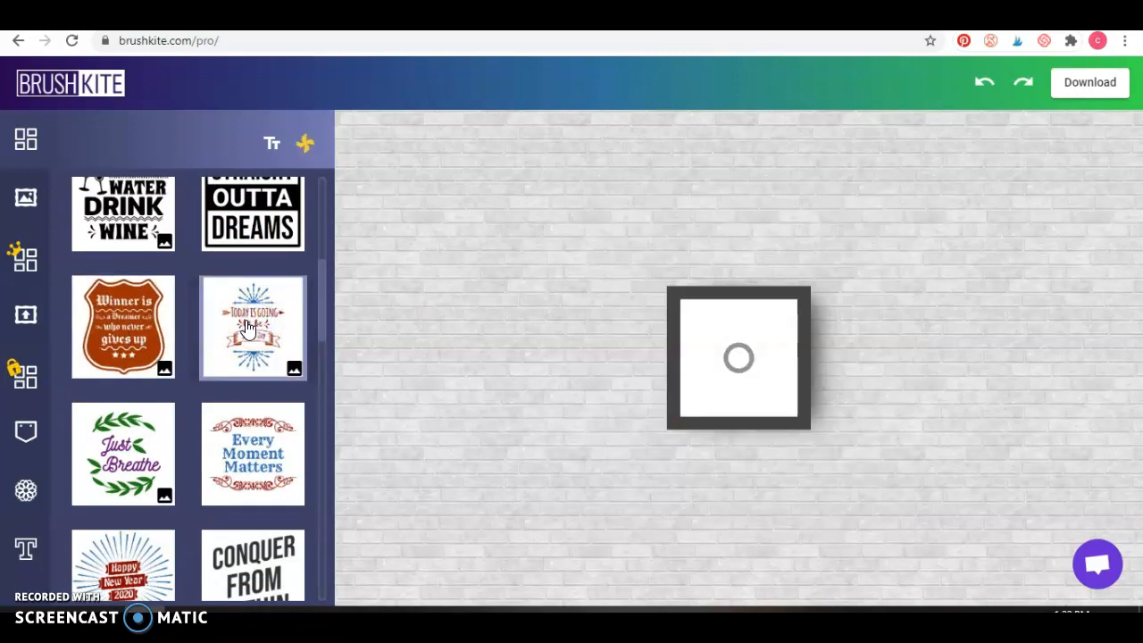
left_click(253, 350)
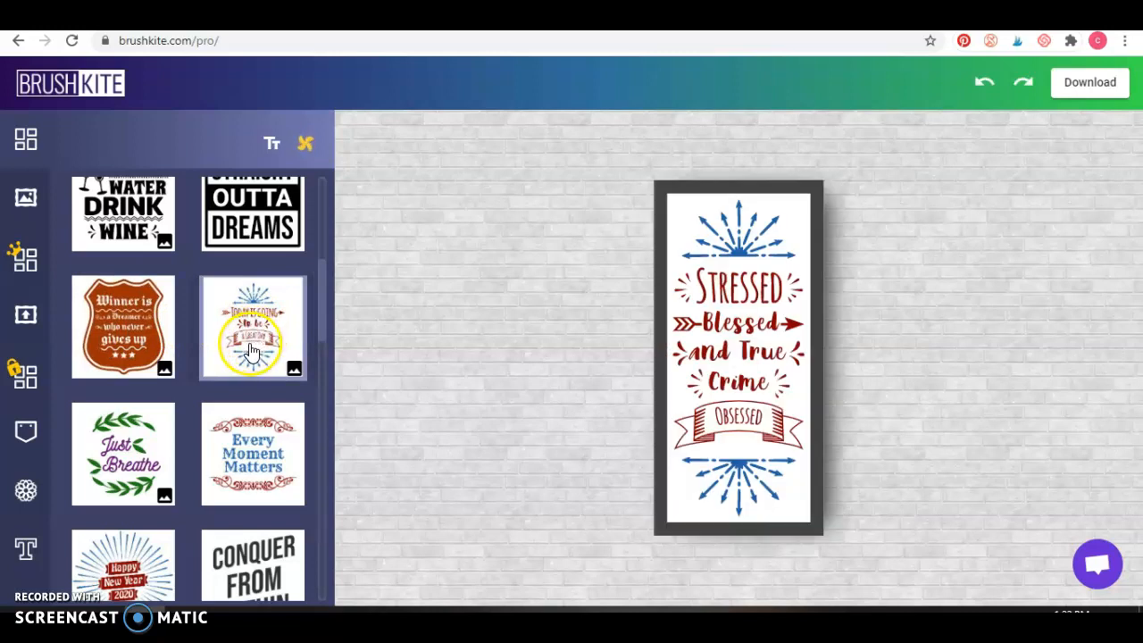
Try the quote in the "Just Breathe", "Every Moment Matters" and "Conquer From Within" templates.
left_click(125, 459)
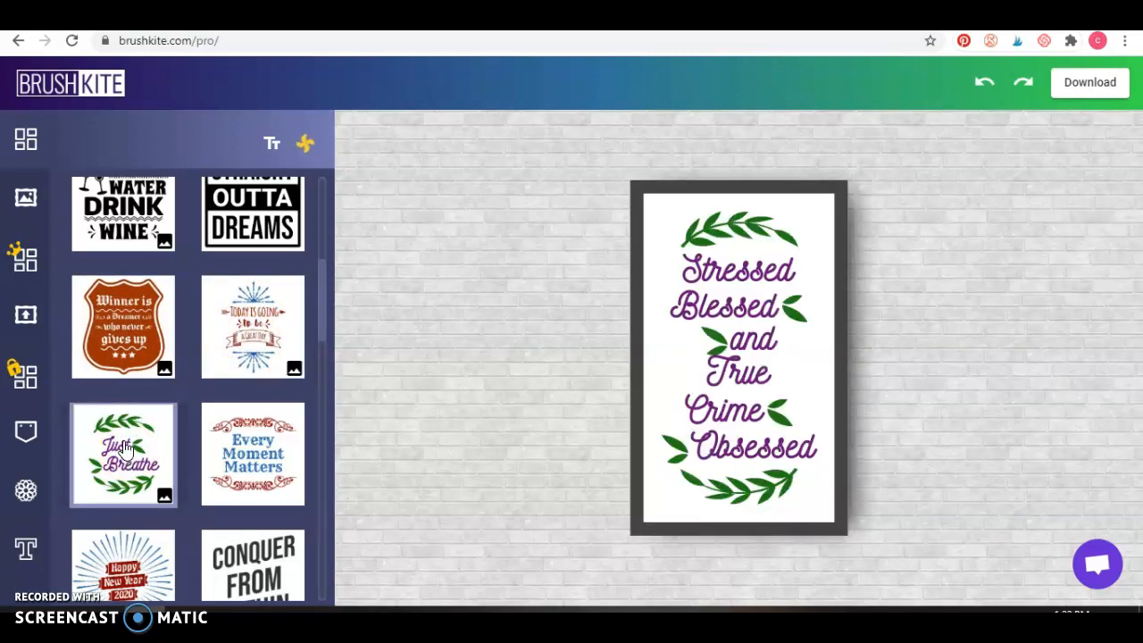
left_click(234, 442)
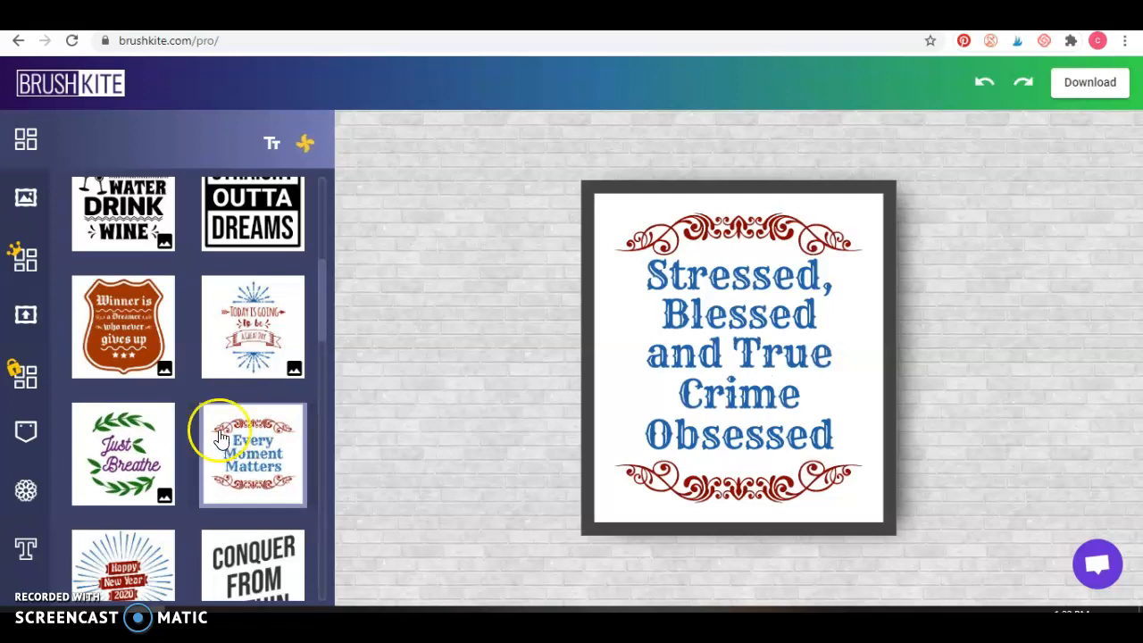
scroll(199, 369, "down", 4)
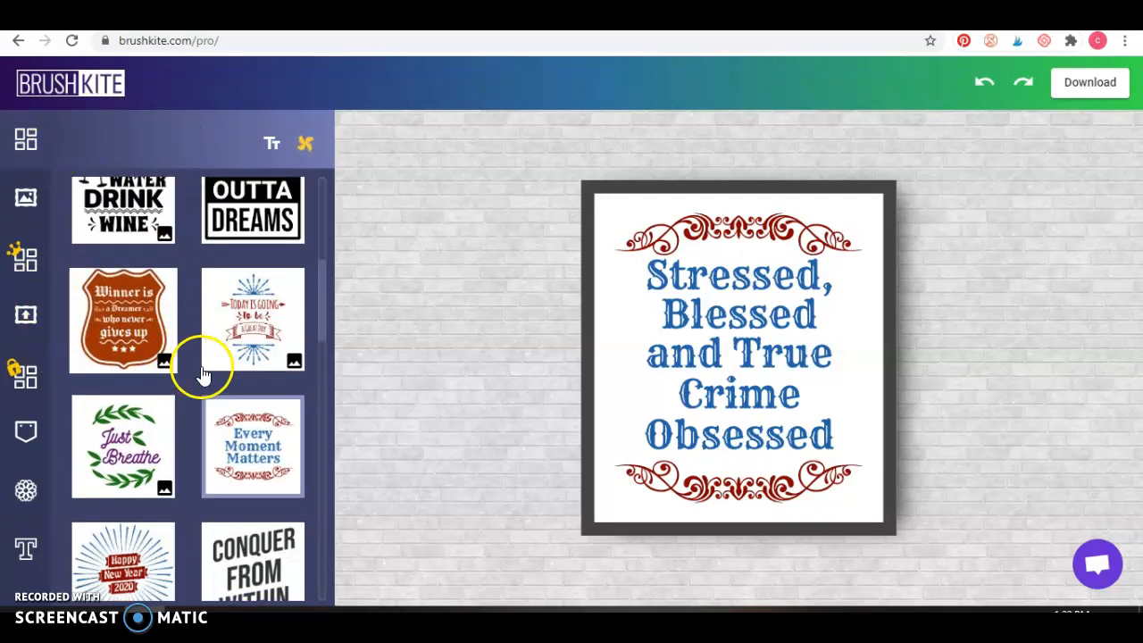
left_click(261, 241)
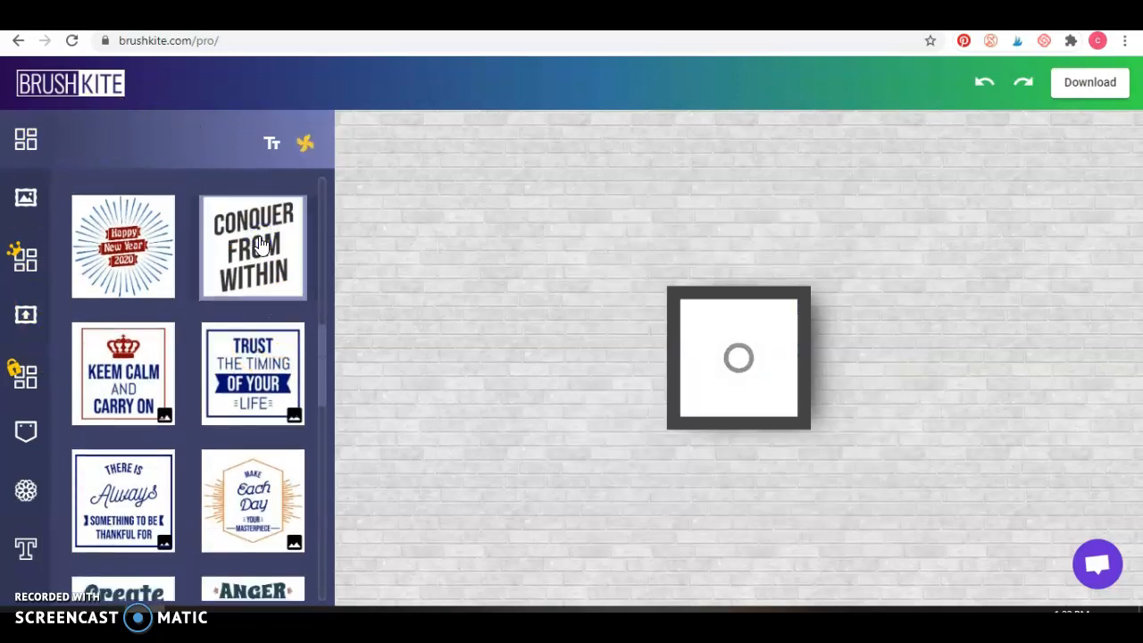
Apply the heart-and-arrow wreath template "If I Know What Love Is Its Because Of You" to the quote.
scroll(259, 245, "down", 5)
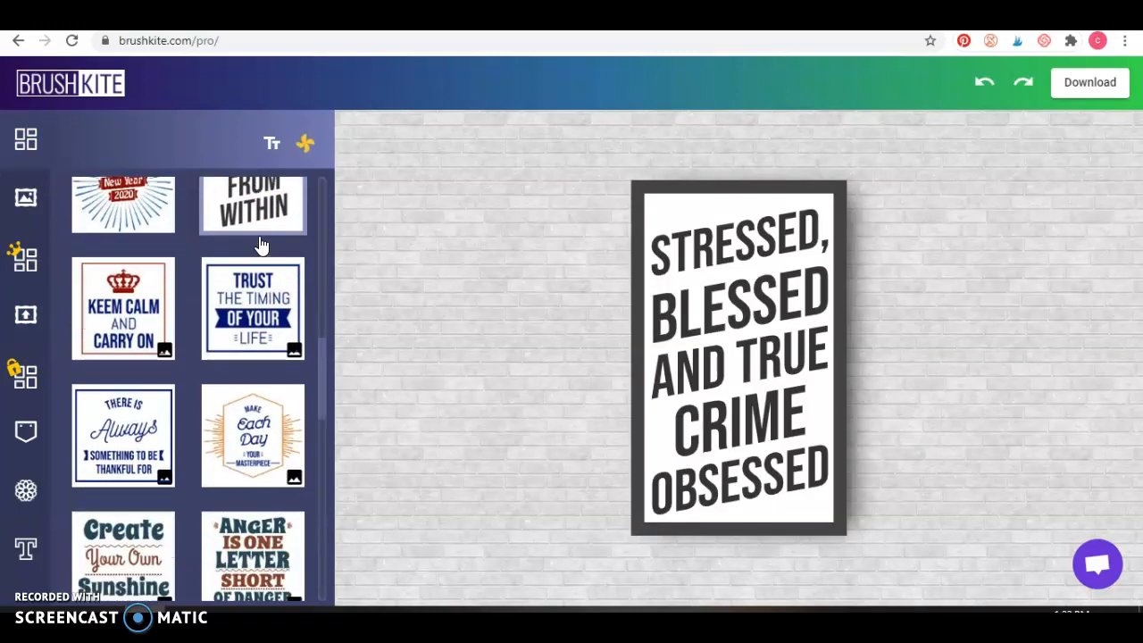
left_click(206, 394)
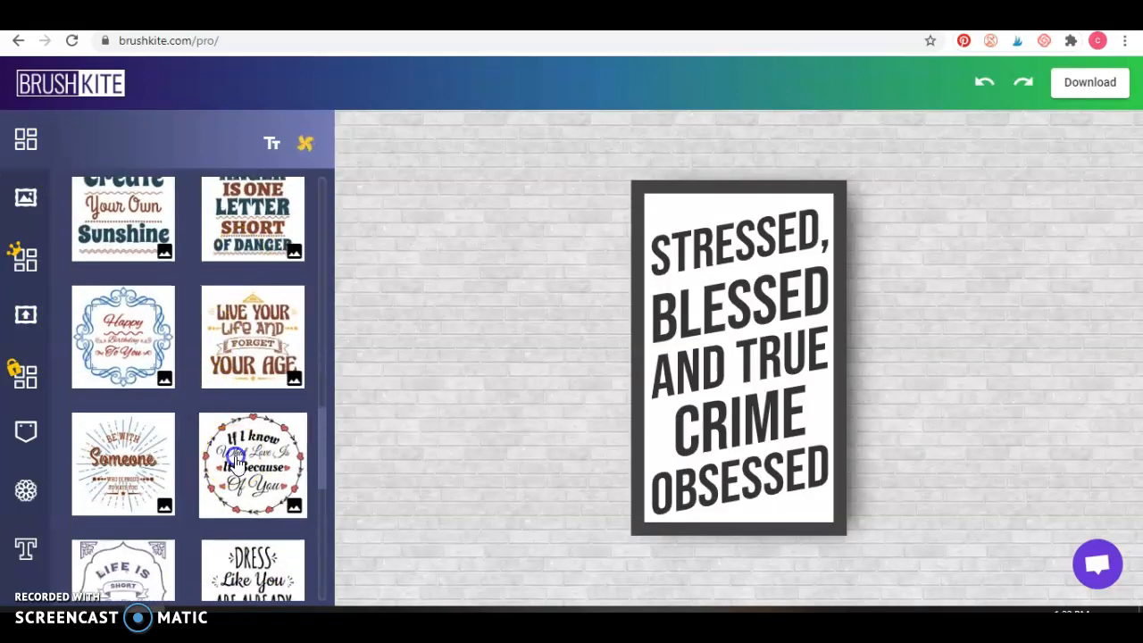
left_click(207, 462)
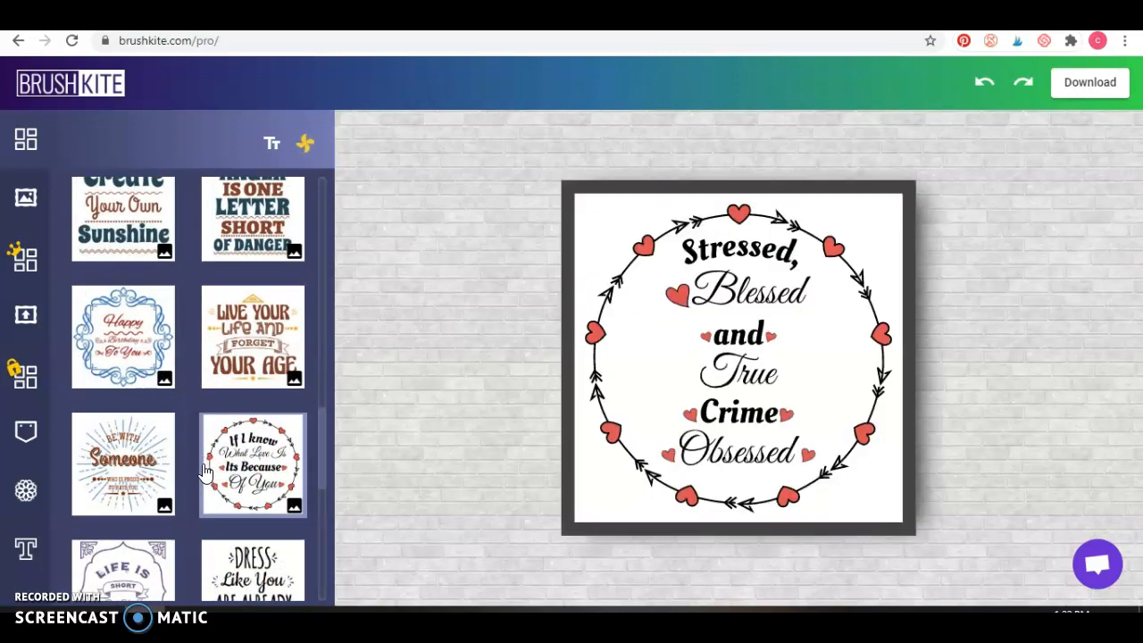
Apply the "Life Is Short Do Stuff That Matters" template to the quote and generate several alternative layouts.
scroll(207, 465, "down", 2)
left_click(123, 424)
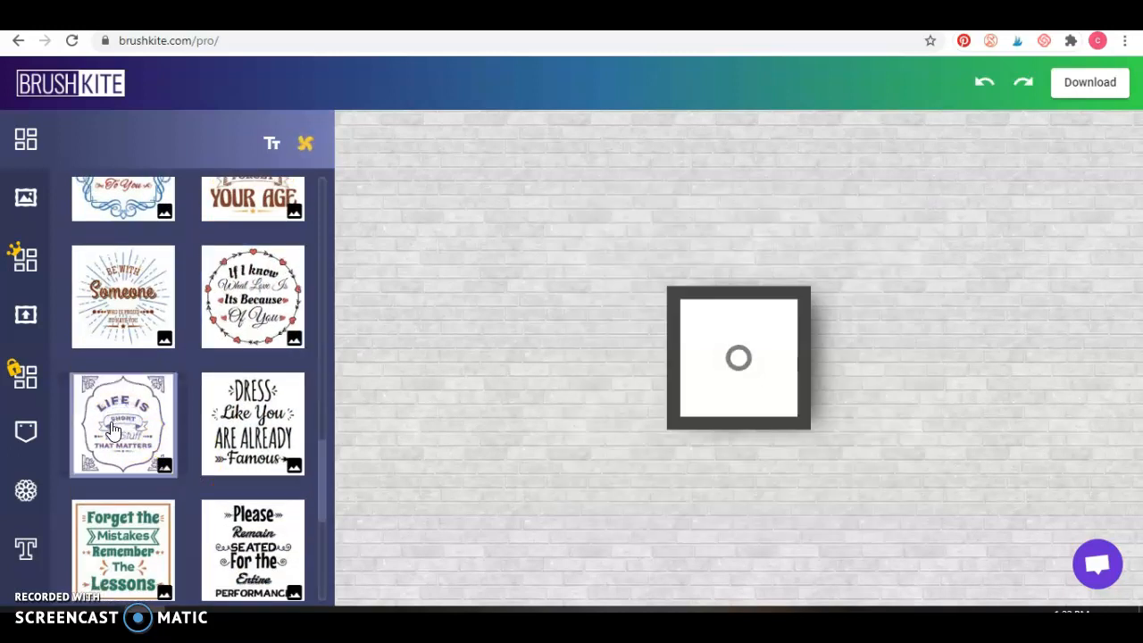
left_click(255, 317)
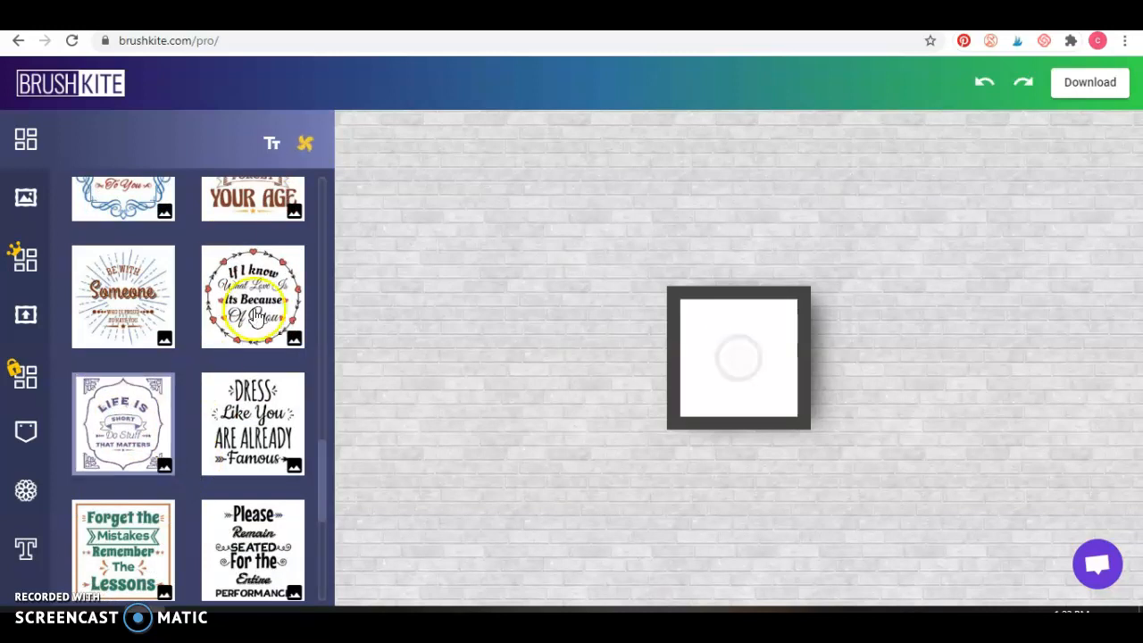
left_click(303, 152)
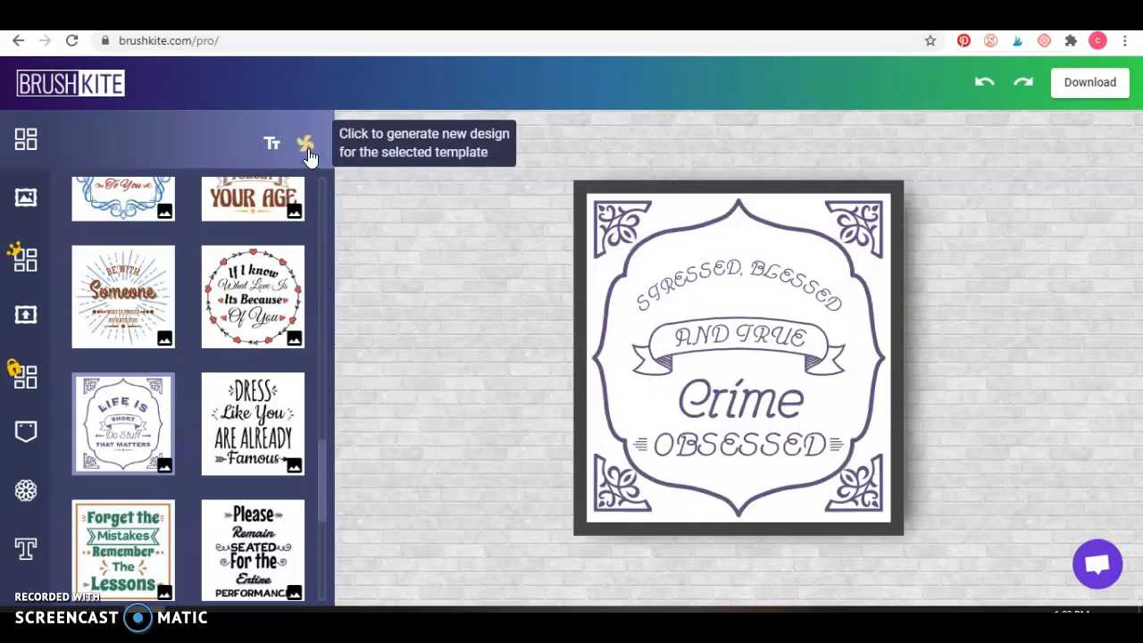
left_click(307, 155)
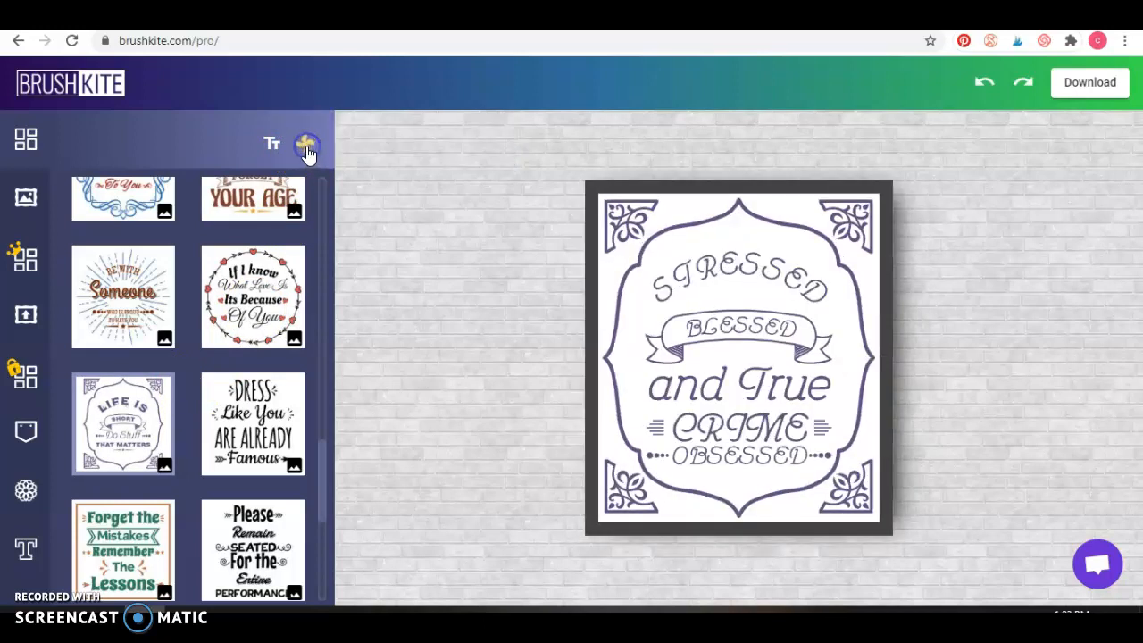
left_click(304, 157)
Apply the "Dress Like You Are Already Famous" template to the quote and generate several layout variations.
left_click(218, 463)
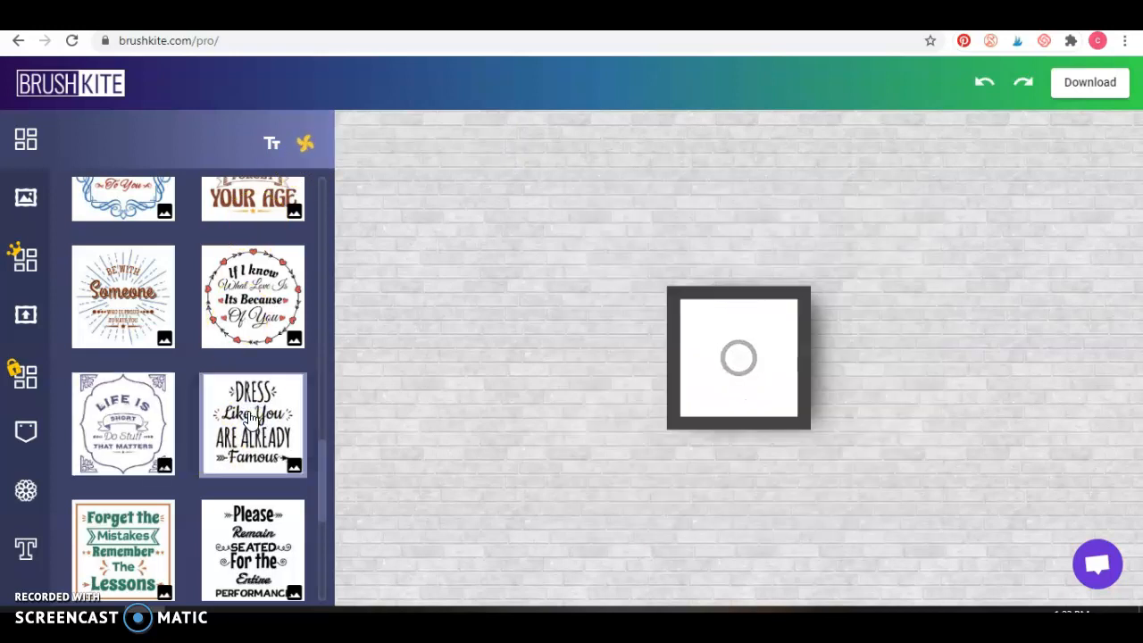
left_click(306, 145)
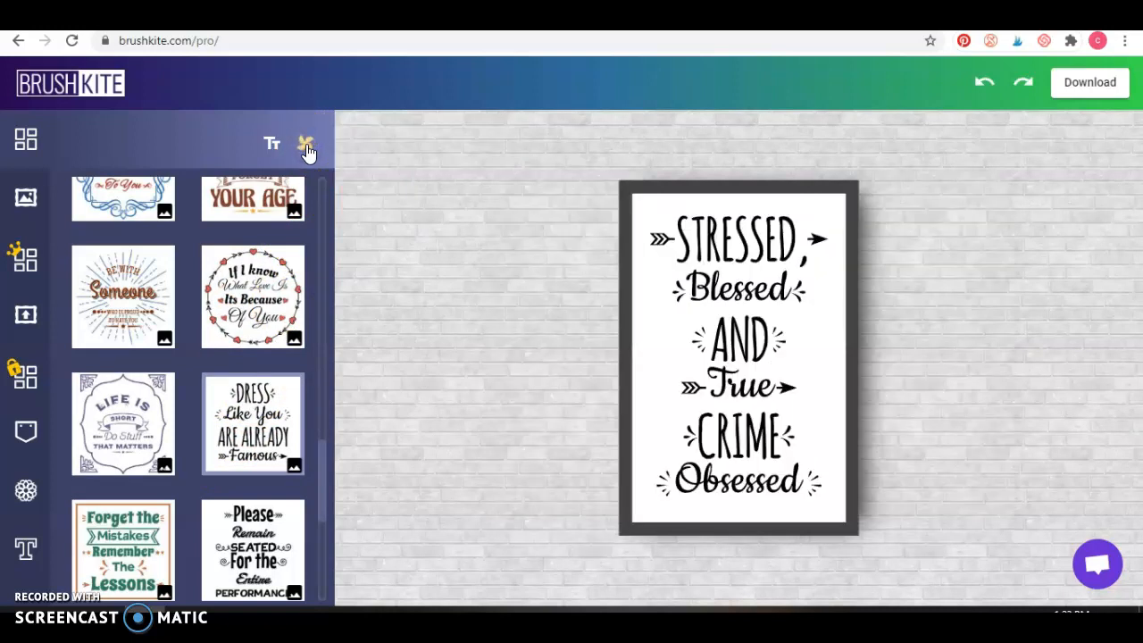
left_click(307, 147)
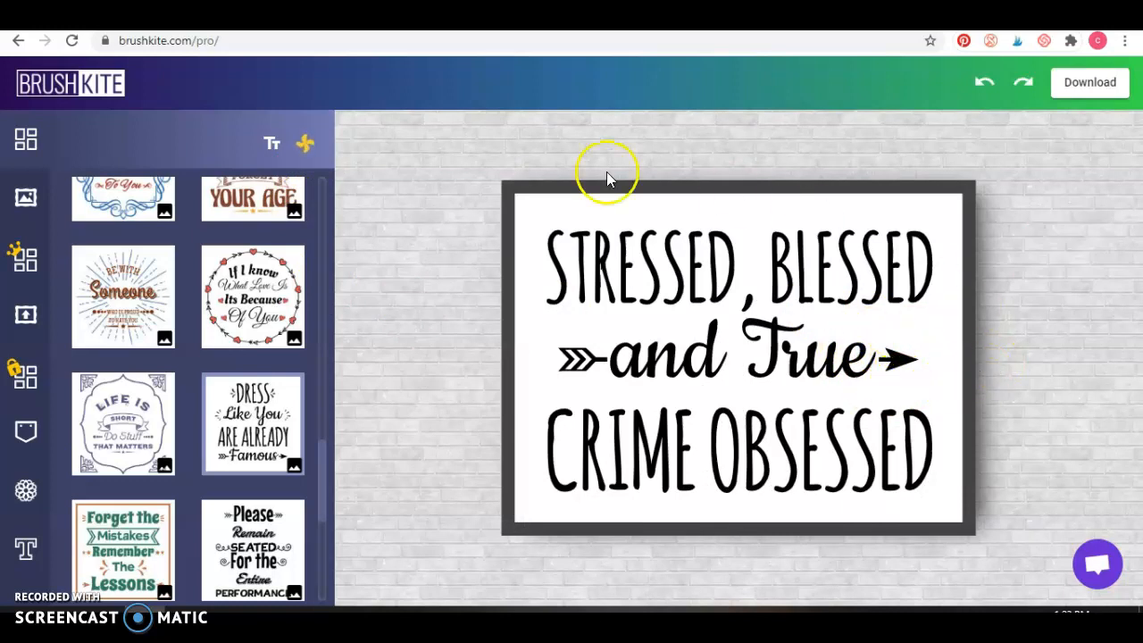
left_click(306, 147)
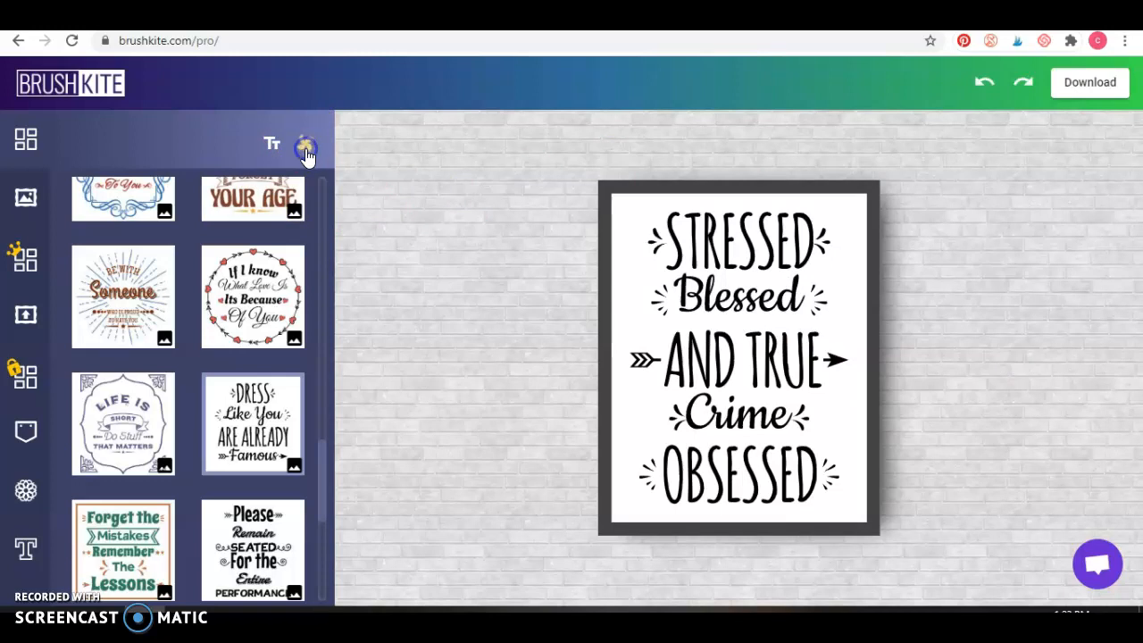
left_click(307, 148)
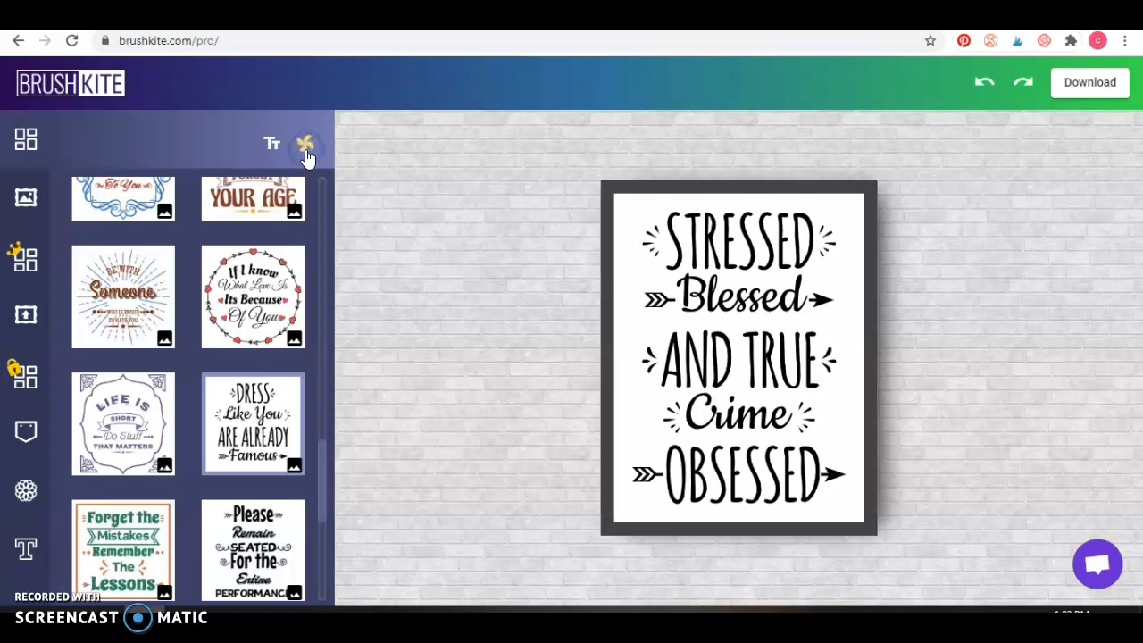
Apply the "Stay Positive And Good Things Will Happen" template to the quote and generate a new layout of it.
scroll(223, 295, "down", 3)
left_click(151, 427)
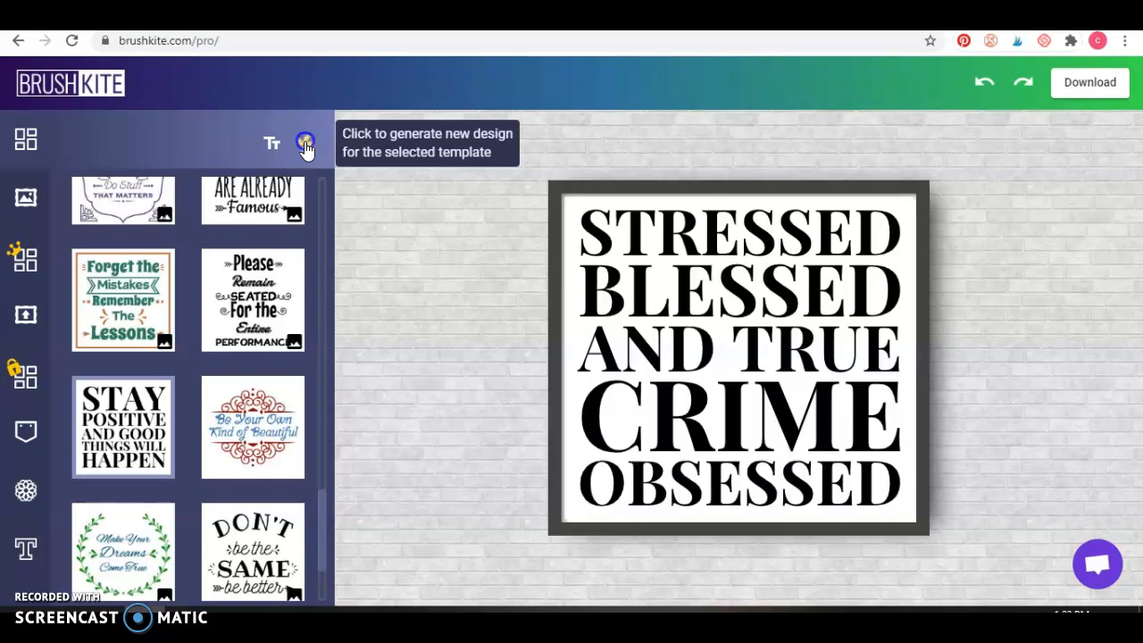
left_click(305, 144)
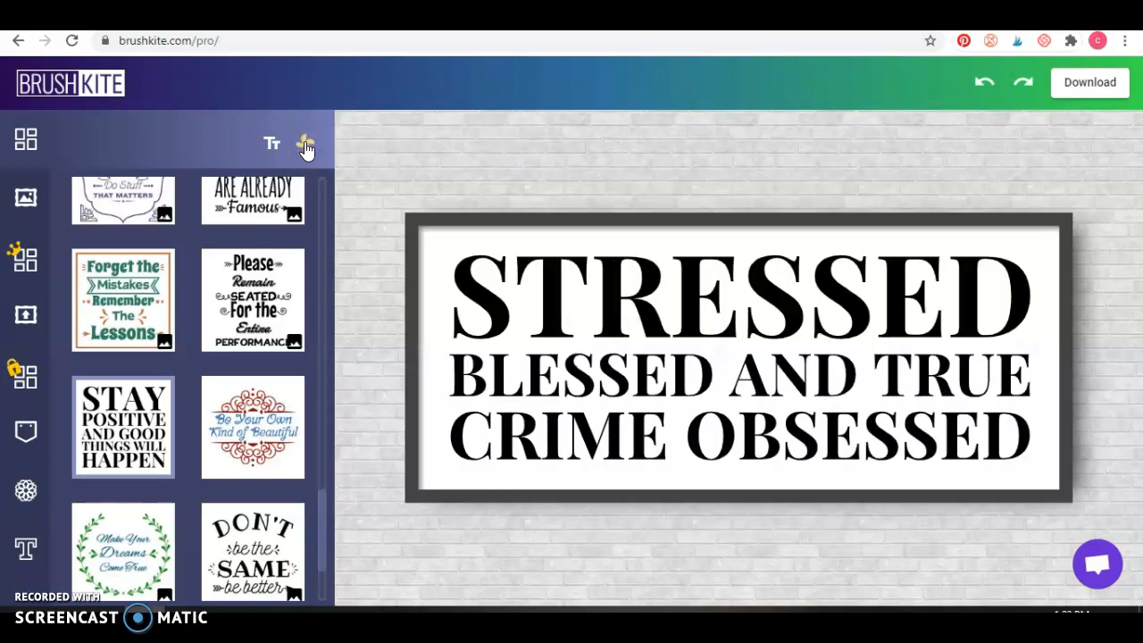
Apply the "Don't Be The Same Be Better" template to the quote and generate another layout.
scroll(224, 339, "down", 2)
left_click(229, 404)
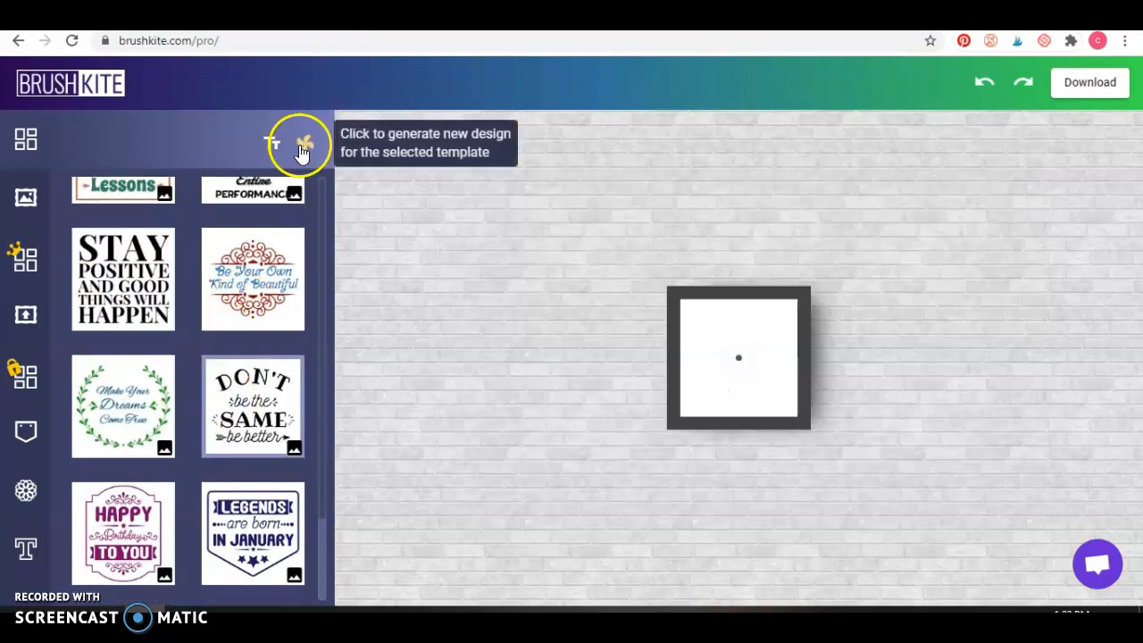
left_click(305, 146)
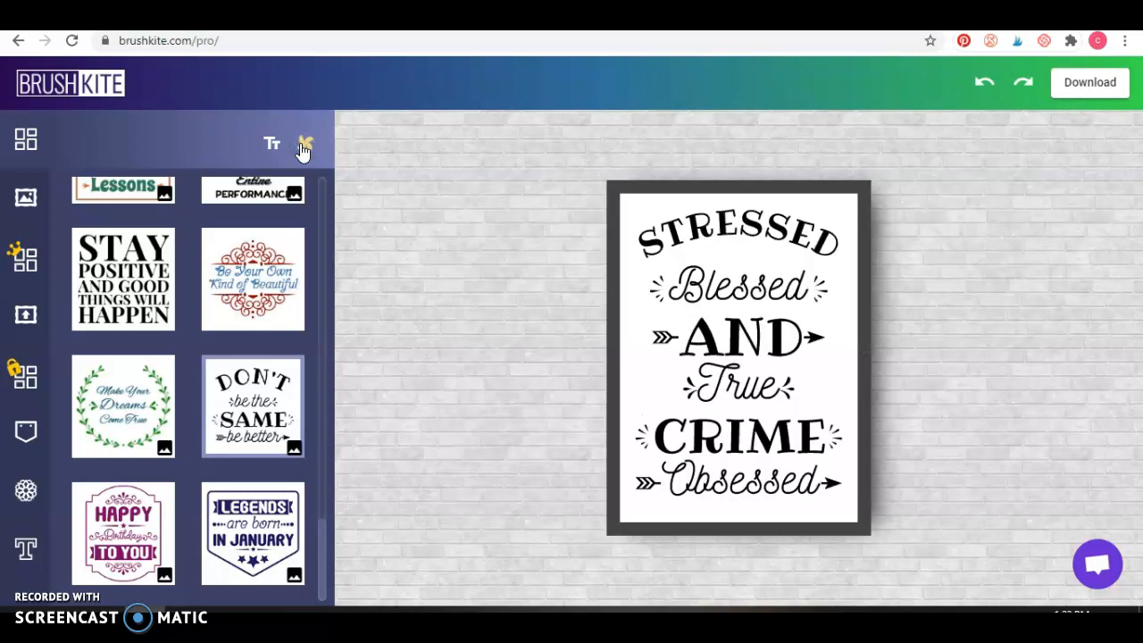
Apply the "Happy Birthday To You" template to the quote and generate new layouts until each word has its own line.
left_click(123, 533)
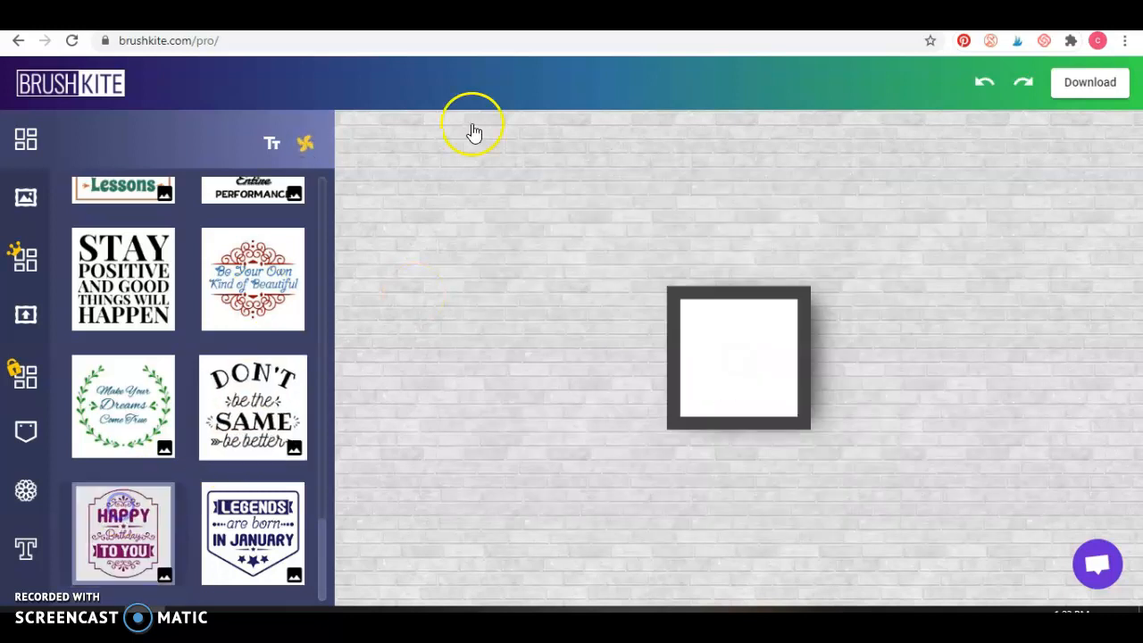
left_click(305, 151)
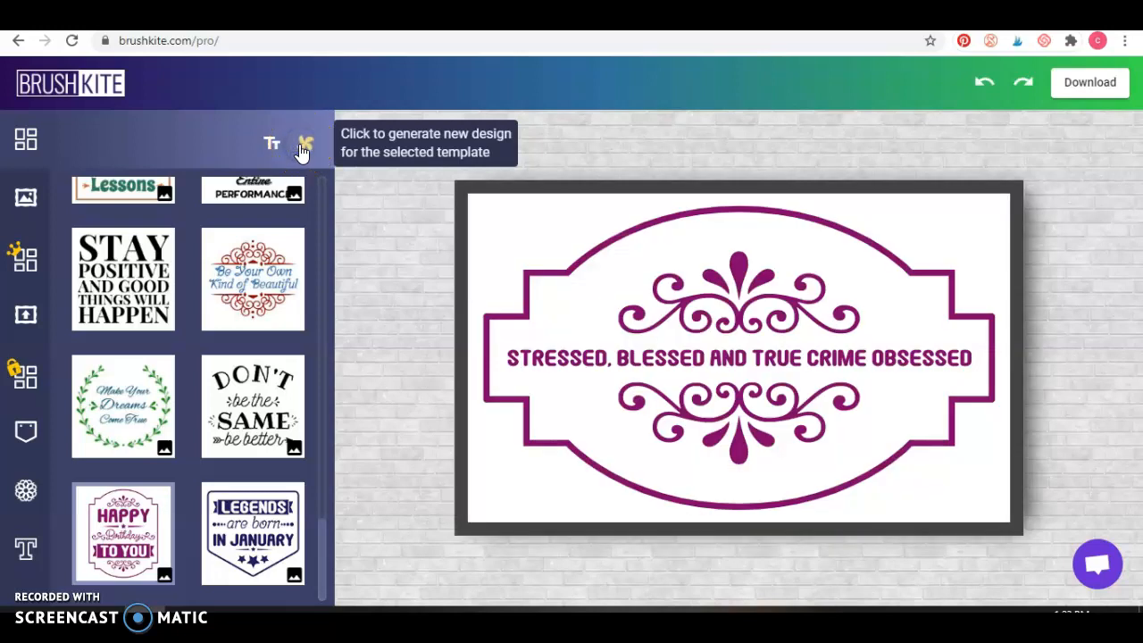
left_click(303, 147)
scroll(310, 270, "up", 10)
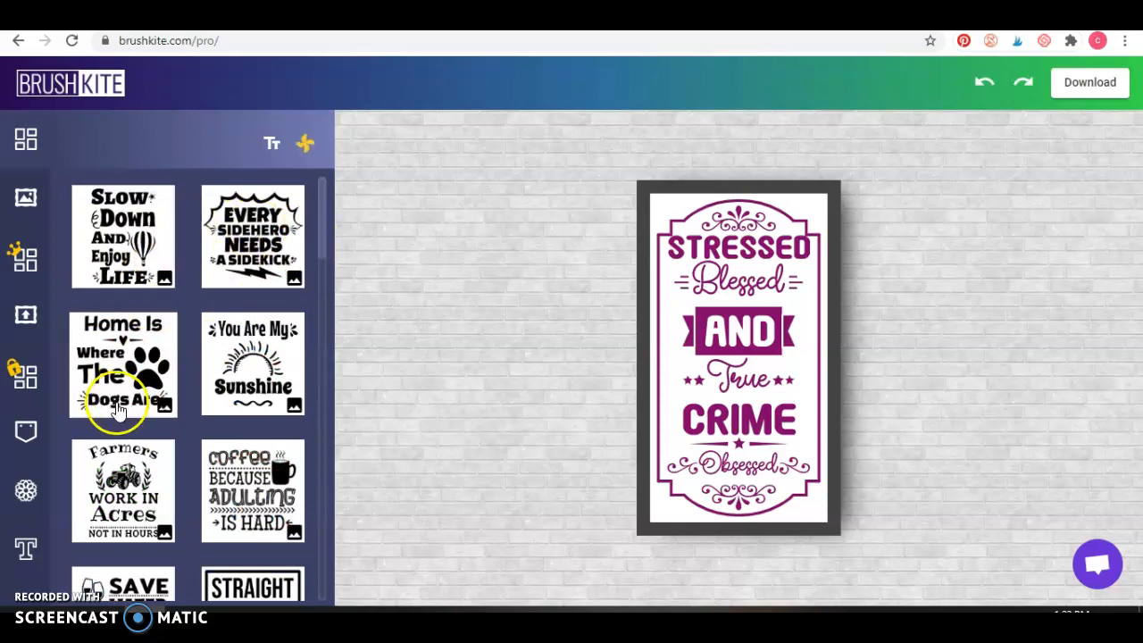
Apply the "You Are My Sunshine" template, followed by the "Save Water Drink Wine" template with two new generated layouts of the quote.
scroll(134, 375, "down", 1)
left_click(295, 251)
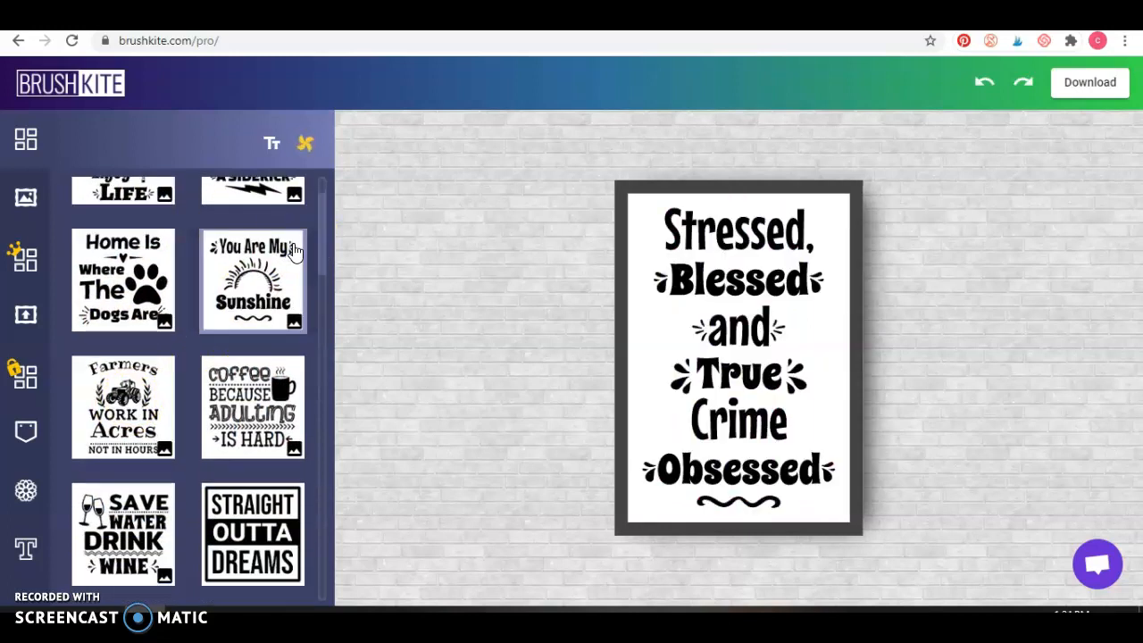
left_click(125, 536)
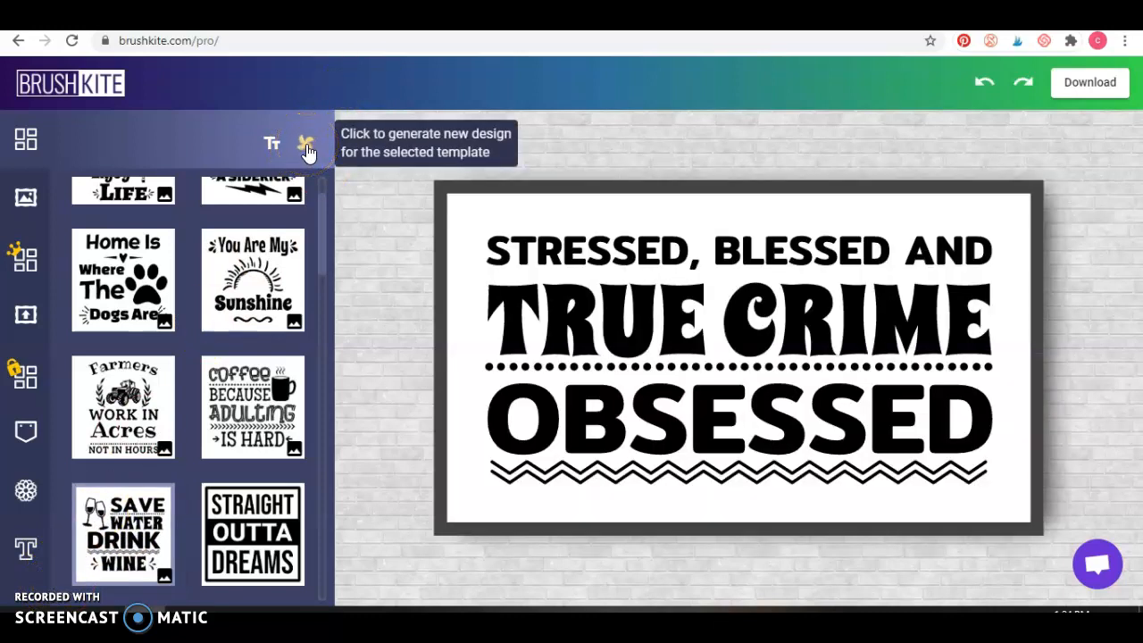
left_click(307, 147)
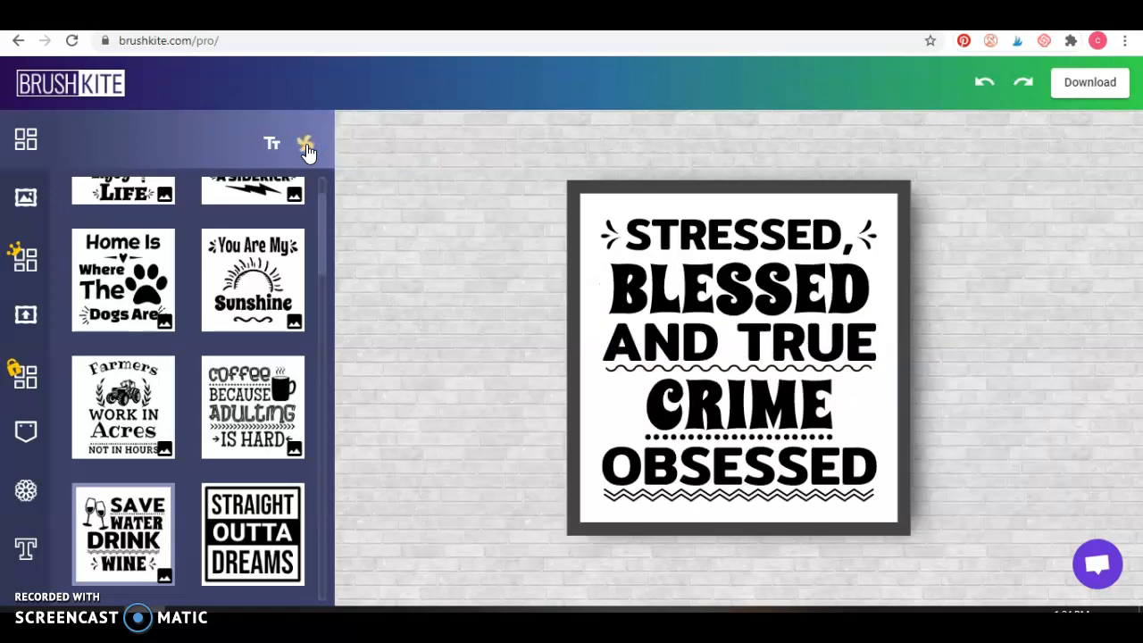
left_click(306, 148)
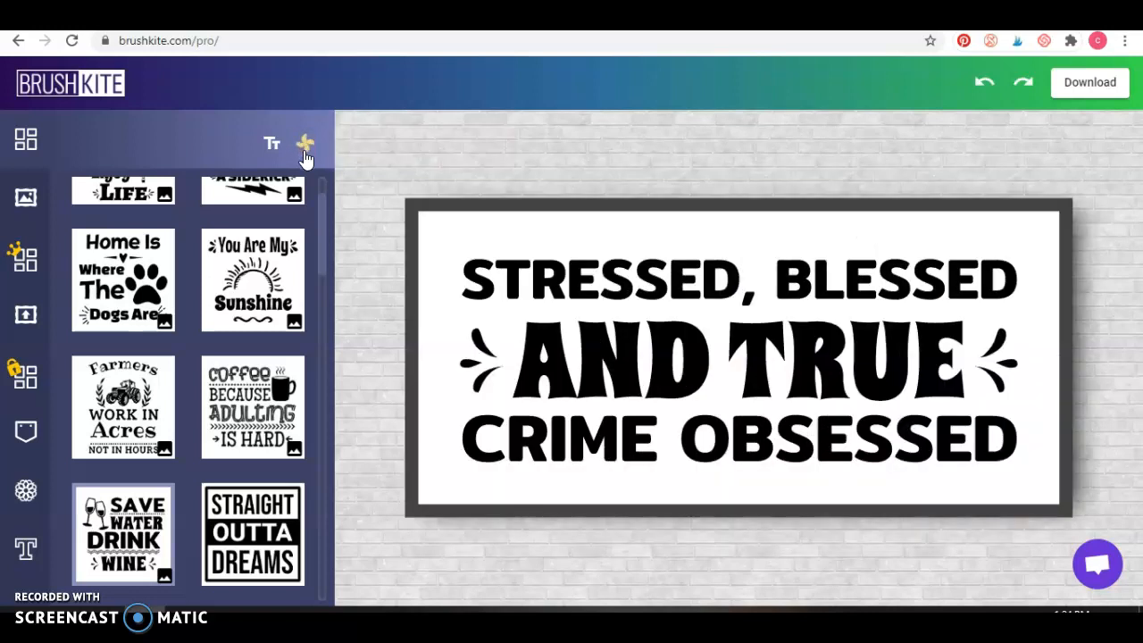
Apply the "Happy New Year 2020" template to the quote and generate a new layout of it.
left_click(215, 320)
scroll(191, 312, "down", 2)
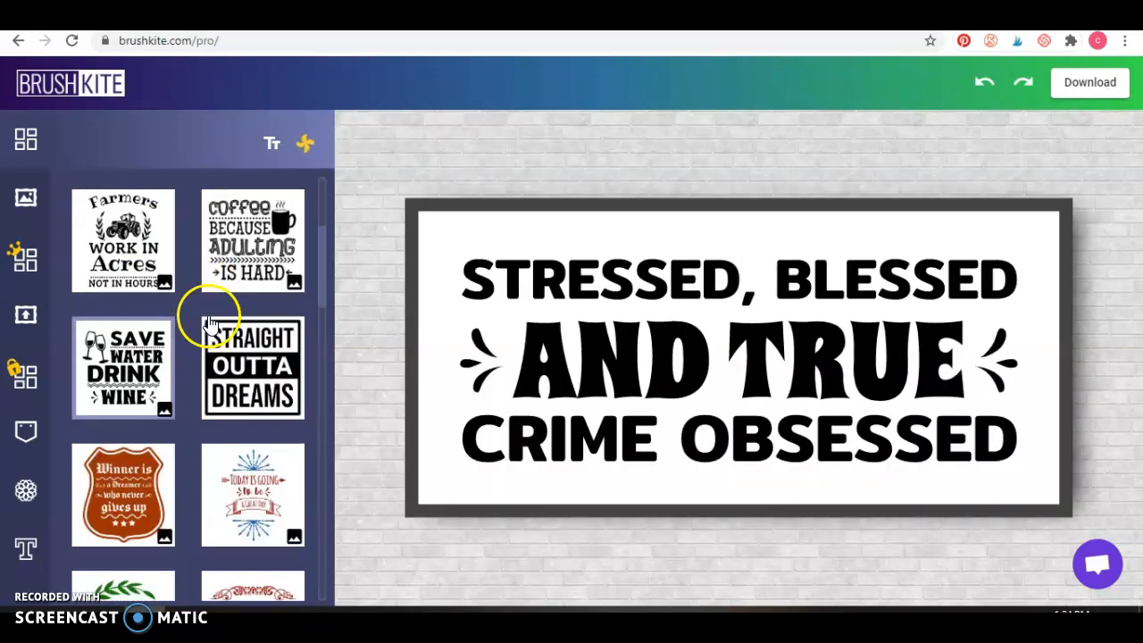
scroll(173, 455, "down", 2)
scroll(176, 458, "down", 2)
left_click(173, 453)
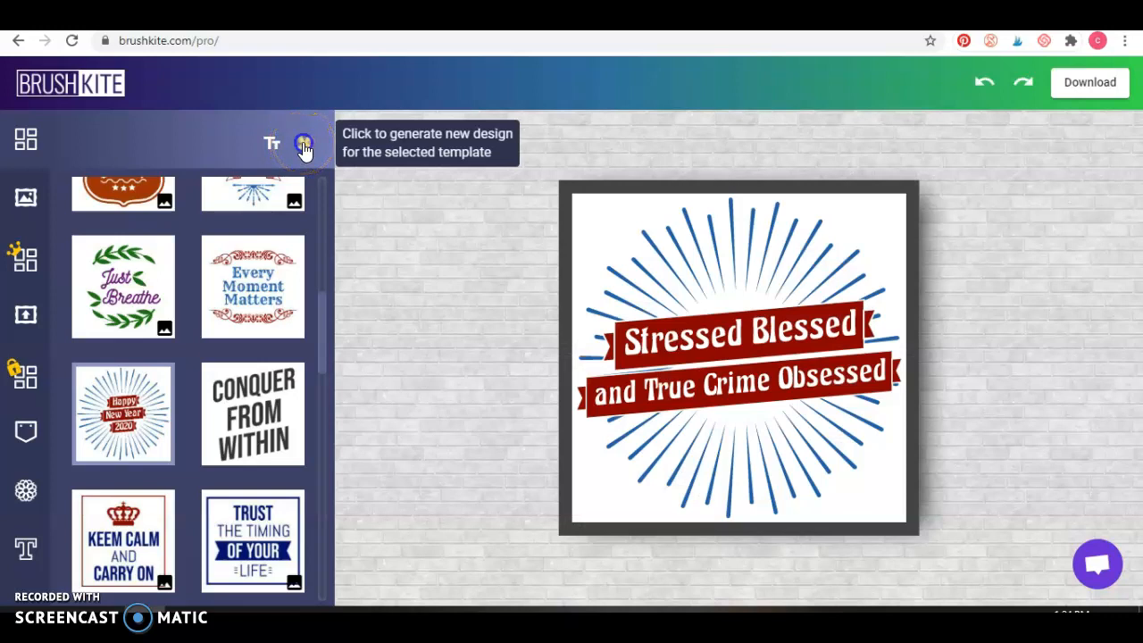
left_click(304, 147)
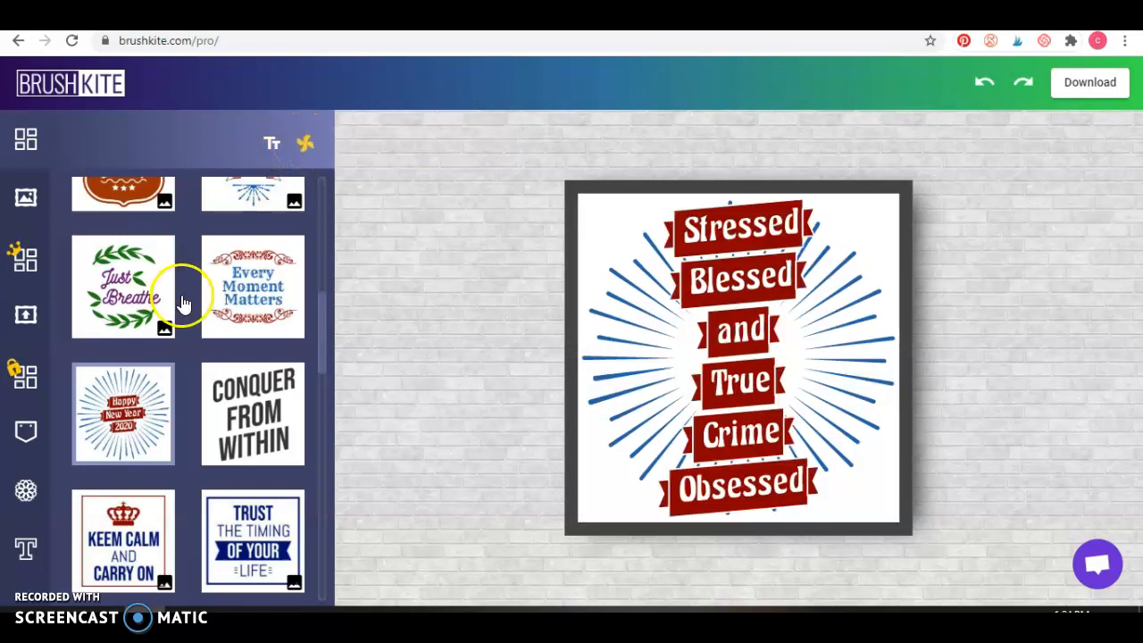
Apply the "Slow Down And Enjoy Life" template to the quote.
scroll(187, 268, "up", 6)
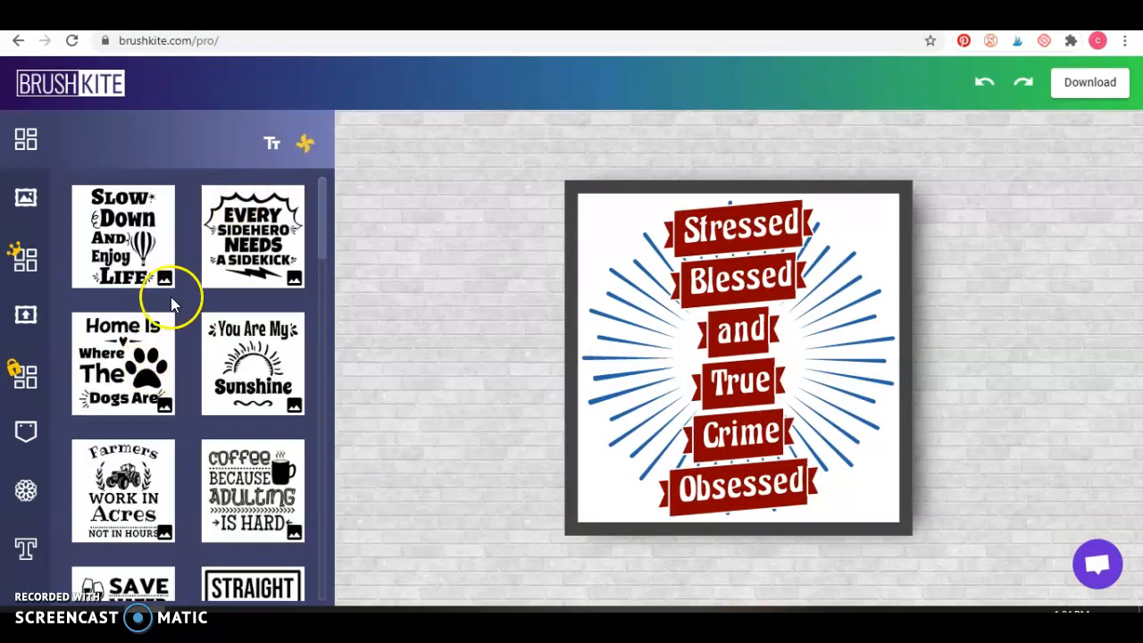
left_click(153, 239)
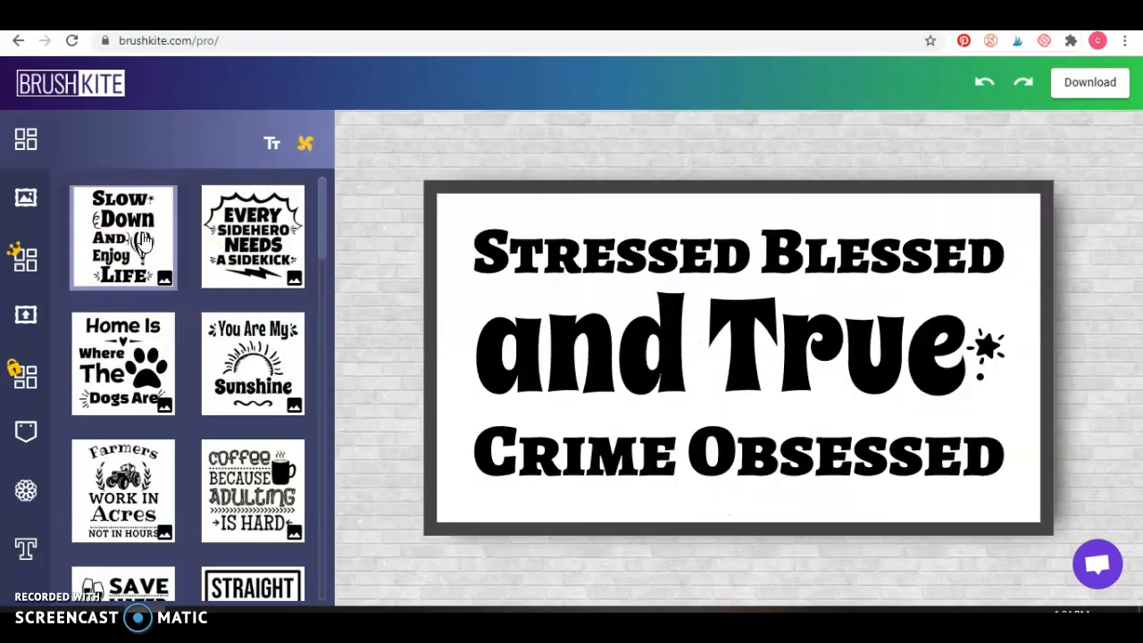
Select the first black spider graphic from the Halloween category for insertion into the templates.
left_click(28, 200)
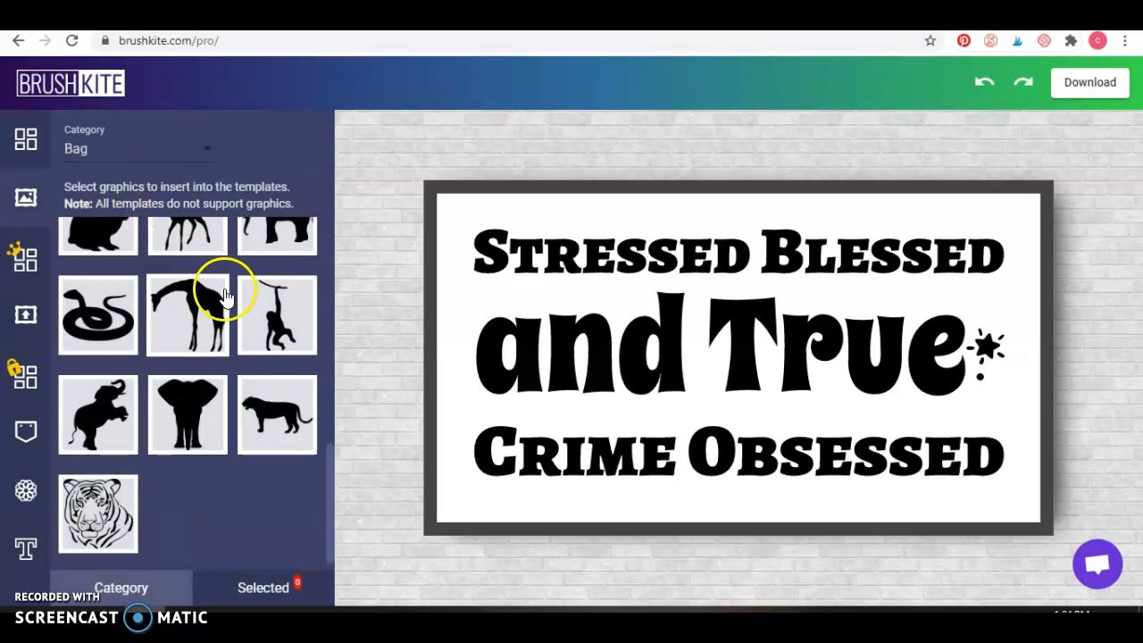
scroll(222, 298, "up", 3)
left_click(143, 153)
scroll(138, 234, "down", 8)
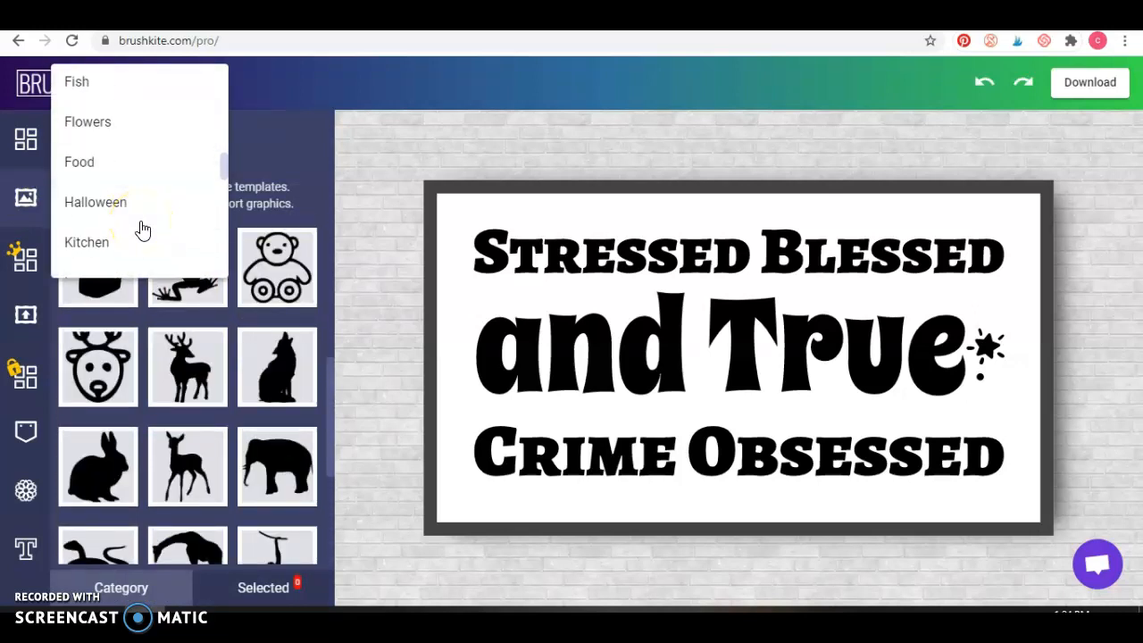
left_click(123, 205)
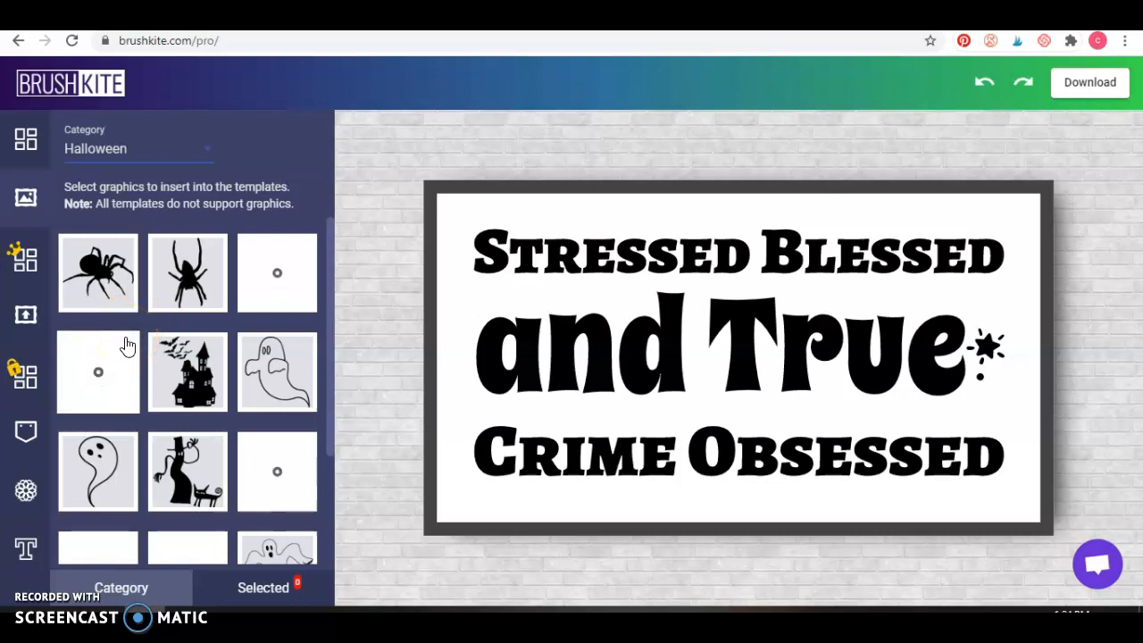
scroll(84, 323, "down", 2)
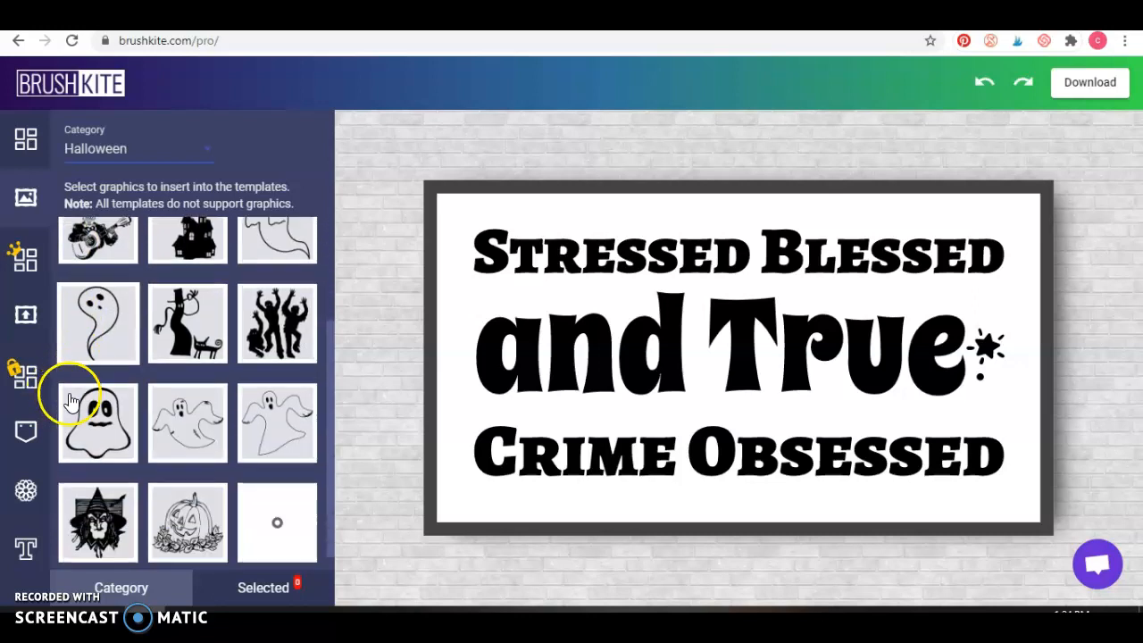
scroll(105, 384, "up", 2)
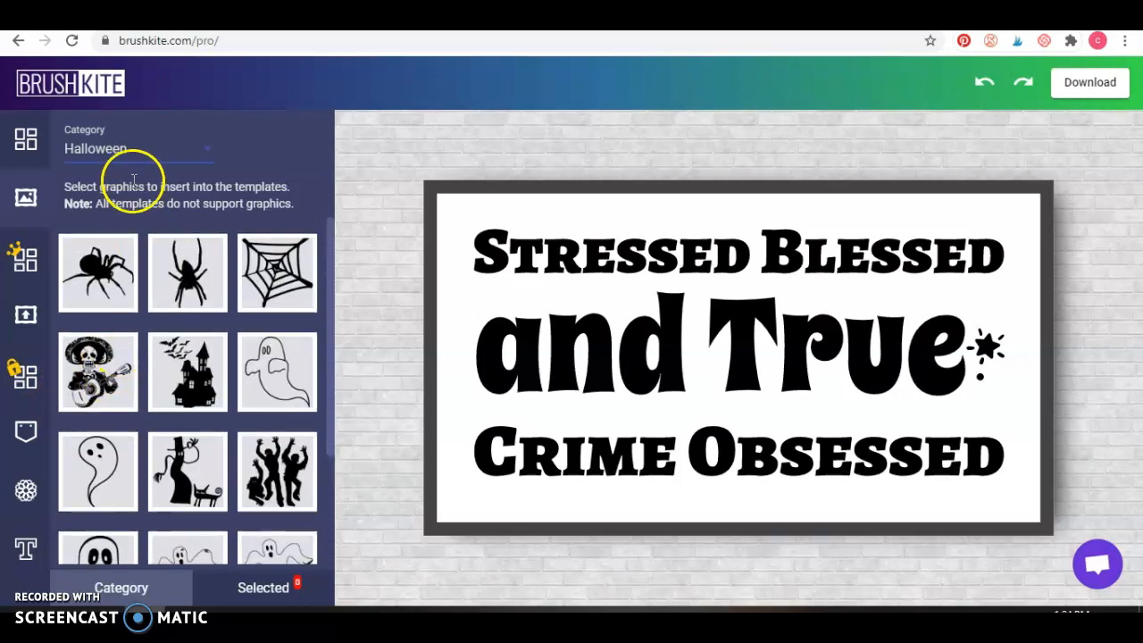
left_click(94, 272)
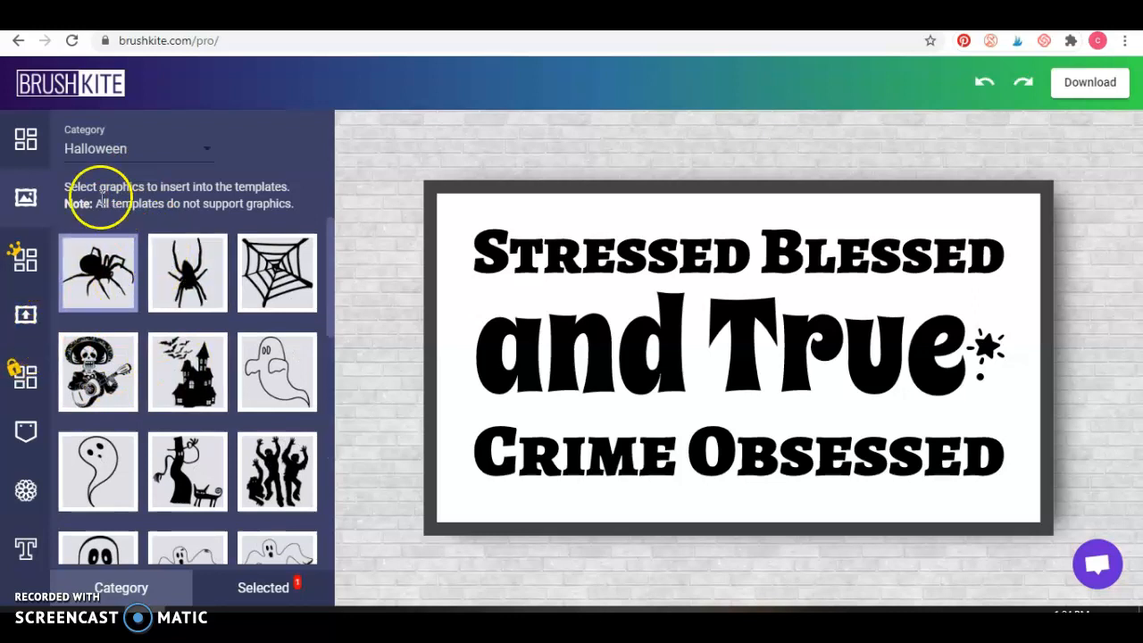
Reapply the "Slow Down And Enjoy Life" template and generate a new layout that includes the spider graphic.
left_click(28, 150)
left_click(134, 234)
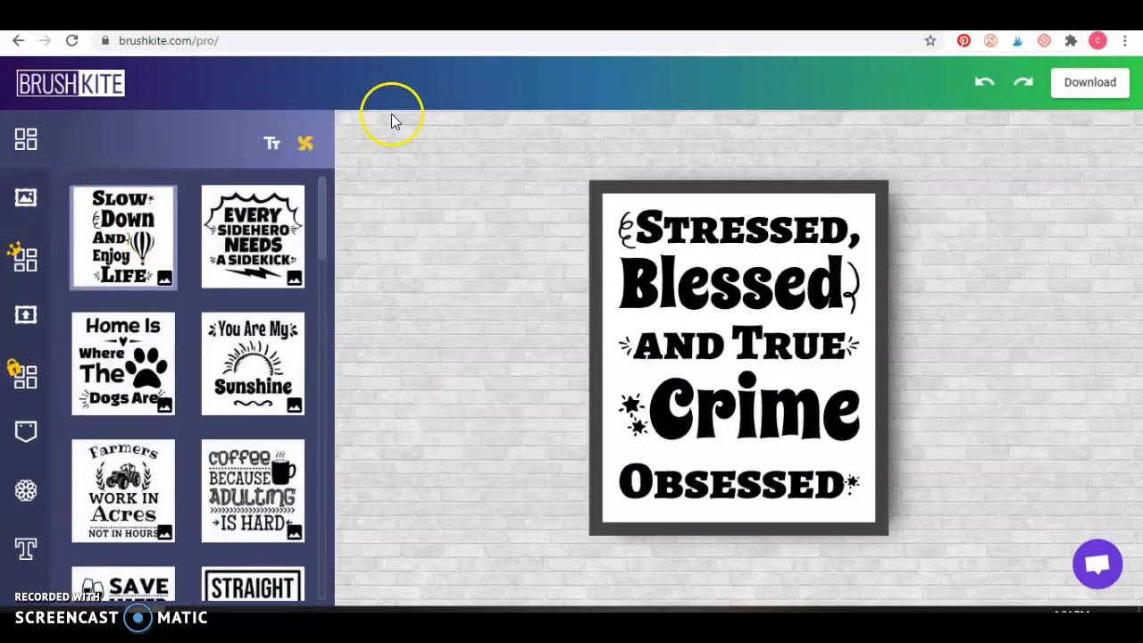
left_click(303, 146)
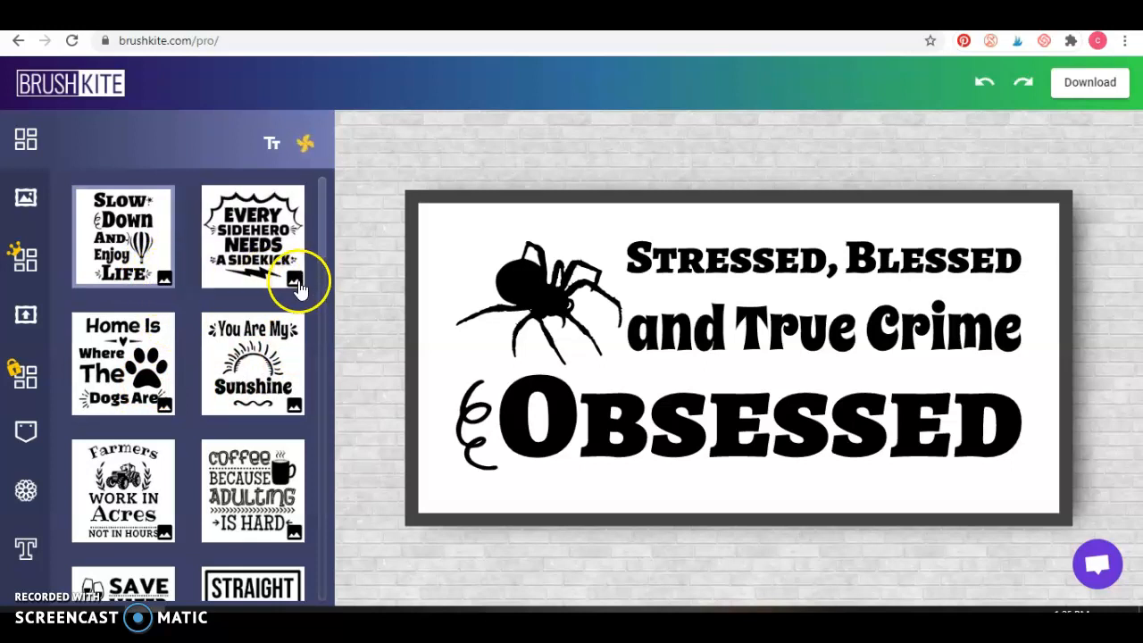
Apply the "Every Sidehero Needs A Sidekick" template to the quote and generate a new layout.
scroll(219, 412, "down", 1)
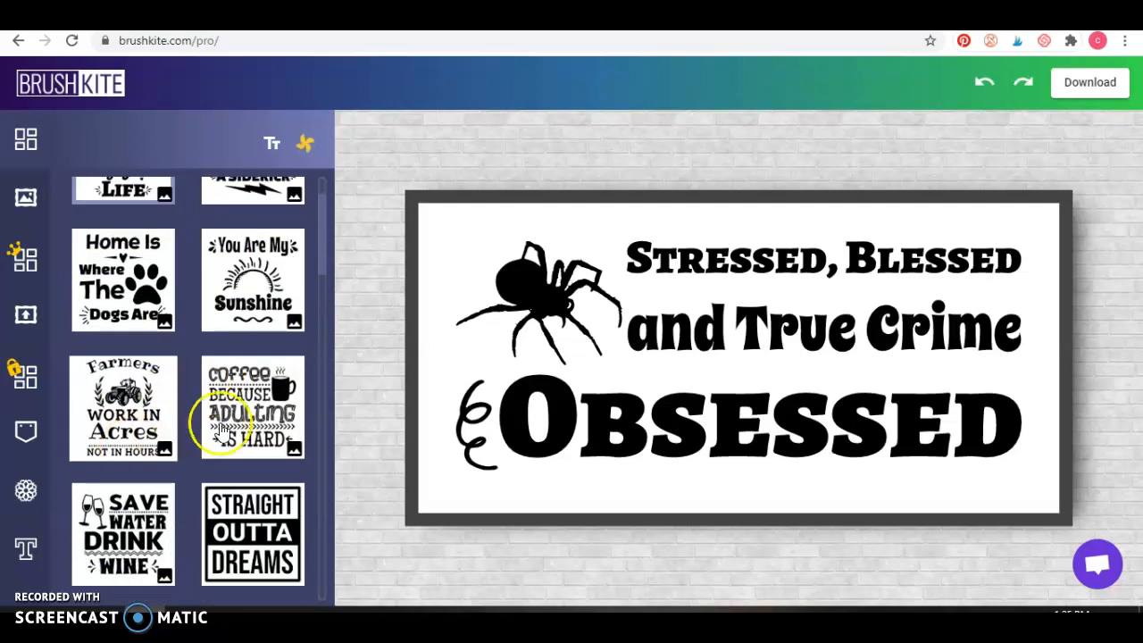
scroll(289, 308, "down", 1)
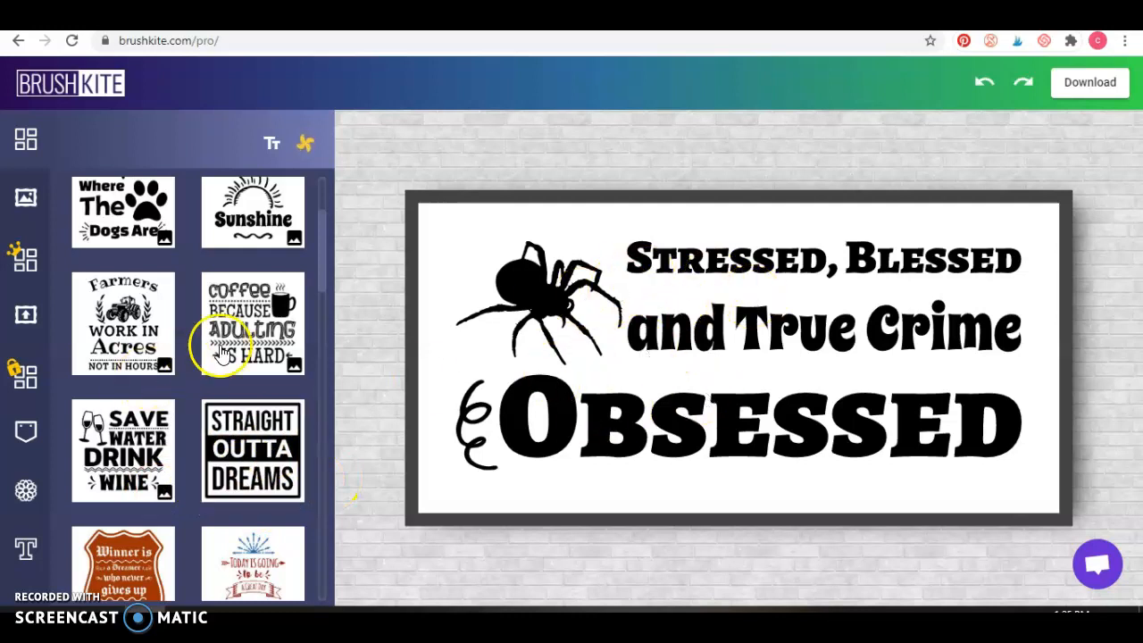
scroll(211, 349, "up", 2)
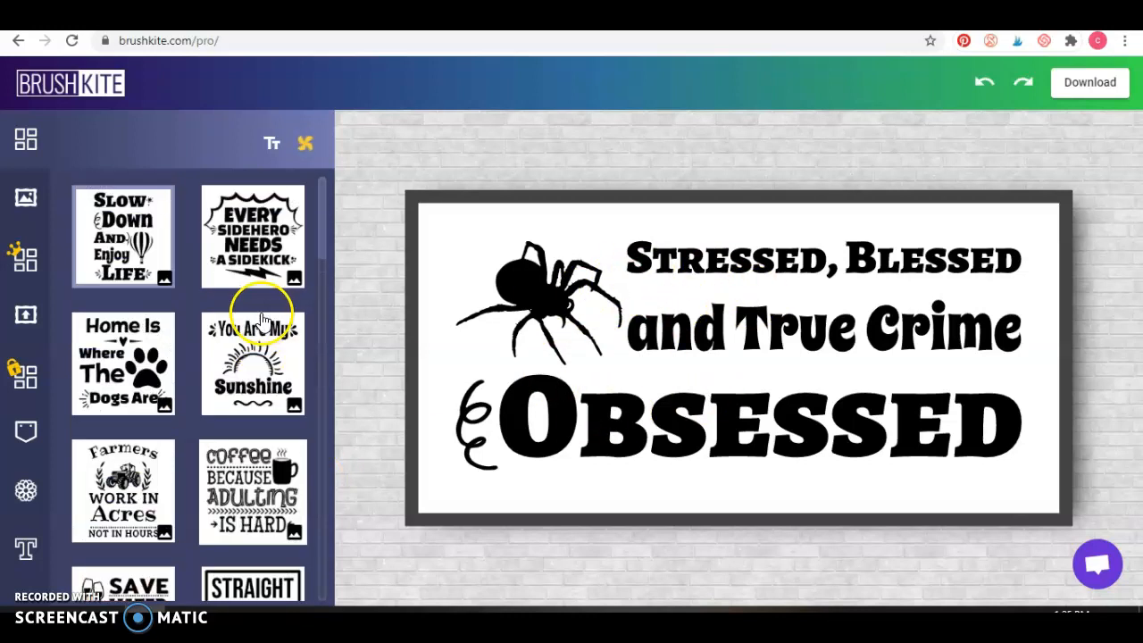
left_click(250, 257)
left_click(320, 153)
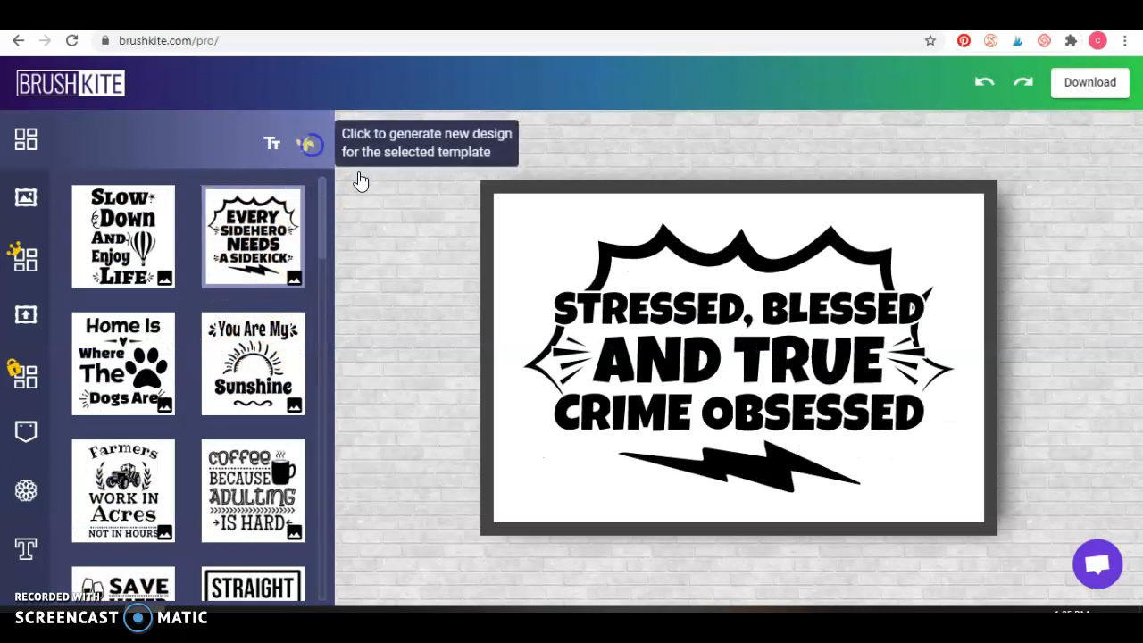